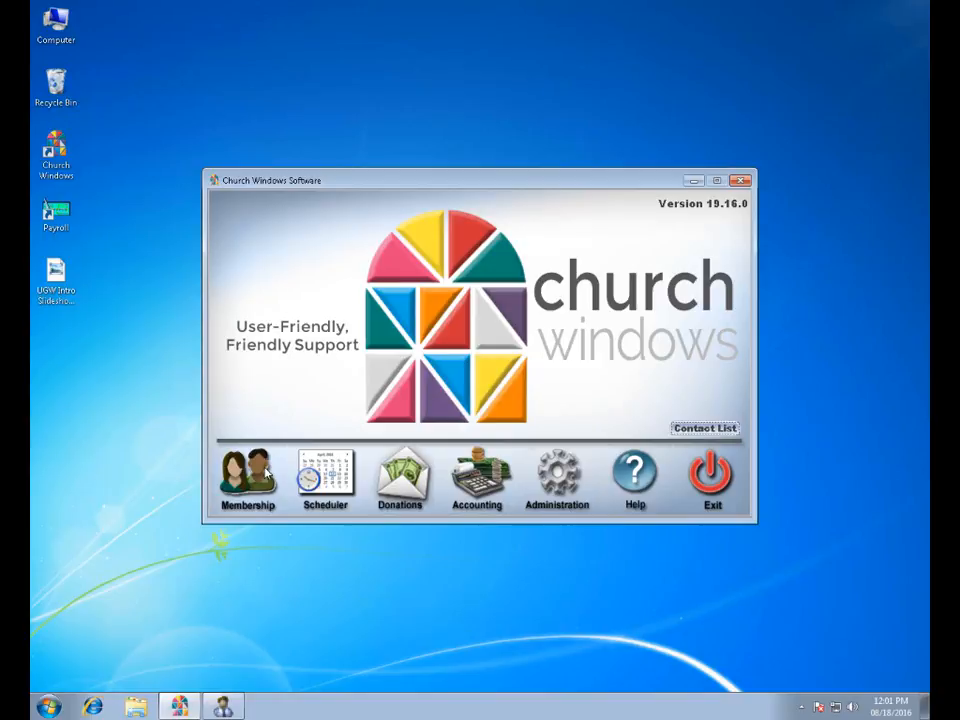
Switch to the Membership module, open Attendance Entry and limit the selection to events, excluding groups/classes.
{"action": "left_click", "coordinate": [228, 708]}
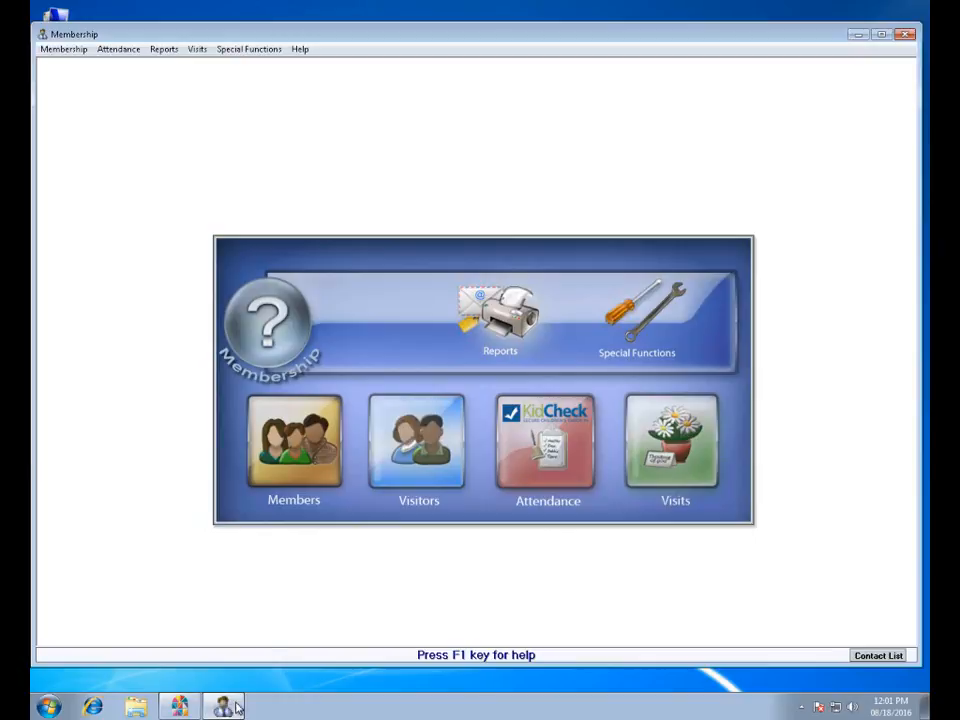
{"action": "left_click", "coordinate": [550, 459]}
{"action": "left_click", "coordinate": [595, 462]}
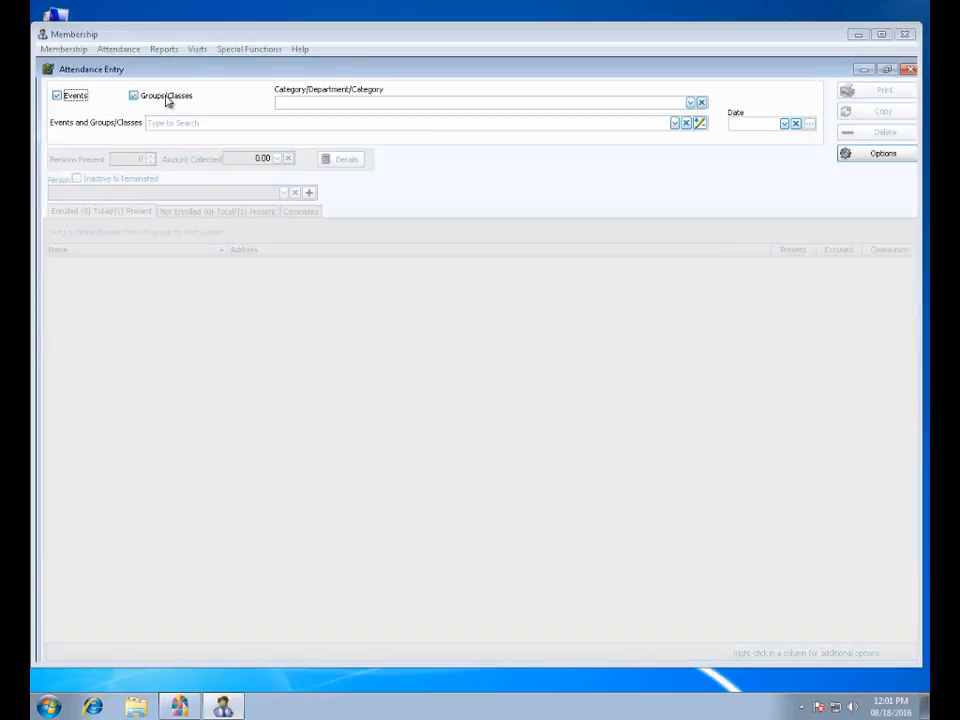
{"action": "left_click", "coordinate": [165, 98]}
{"action": "left_click", "coordinate": [164, 97]}
Load the attendance record of the SW - Sunday AM Worship event for 08/14/2016.
{"action": "left_click", "coordinate": [675, 123]}
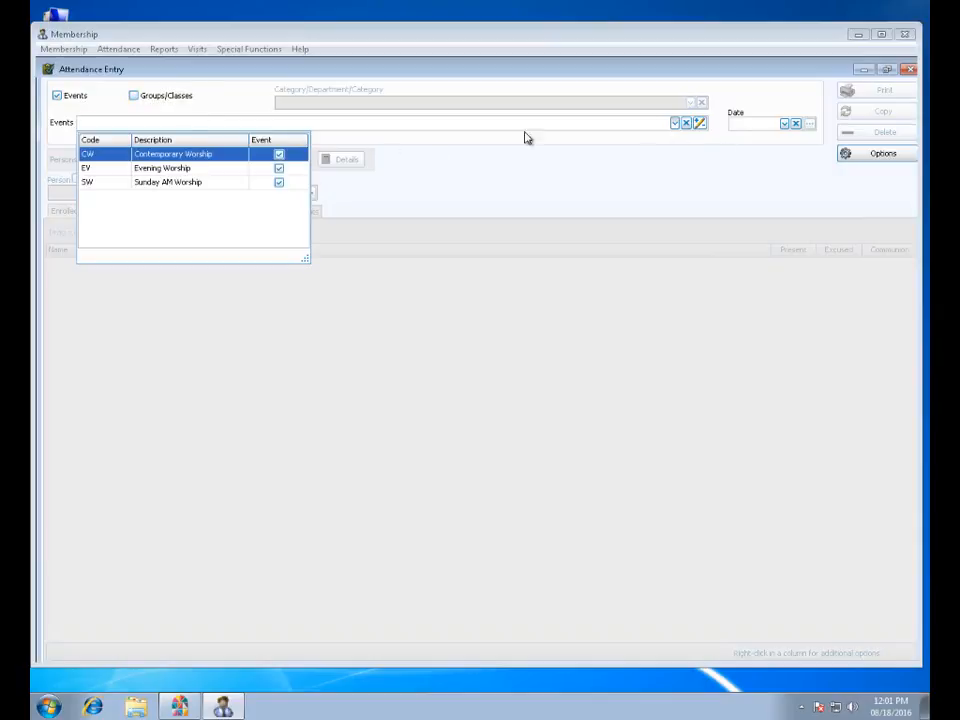
{"action": "left_click", "coordinate": [186, 183]}
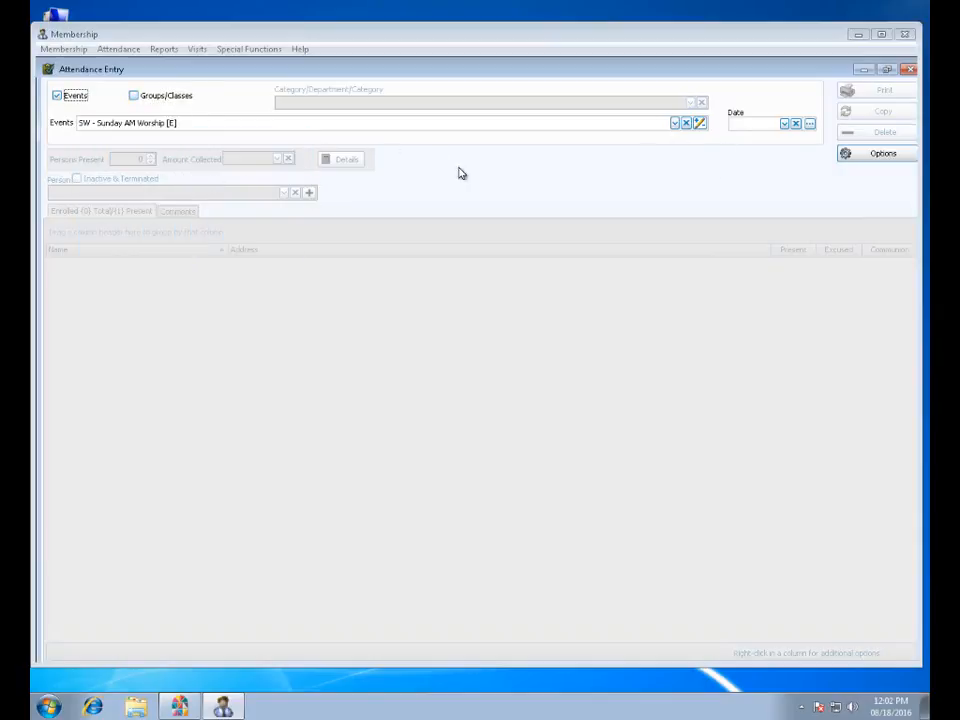
{"action": "left_click", "coordinate": [785, 124]}
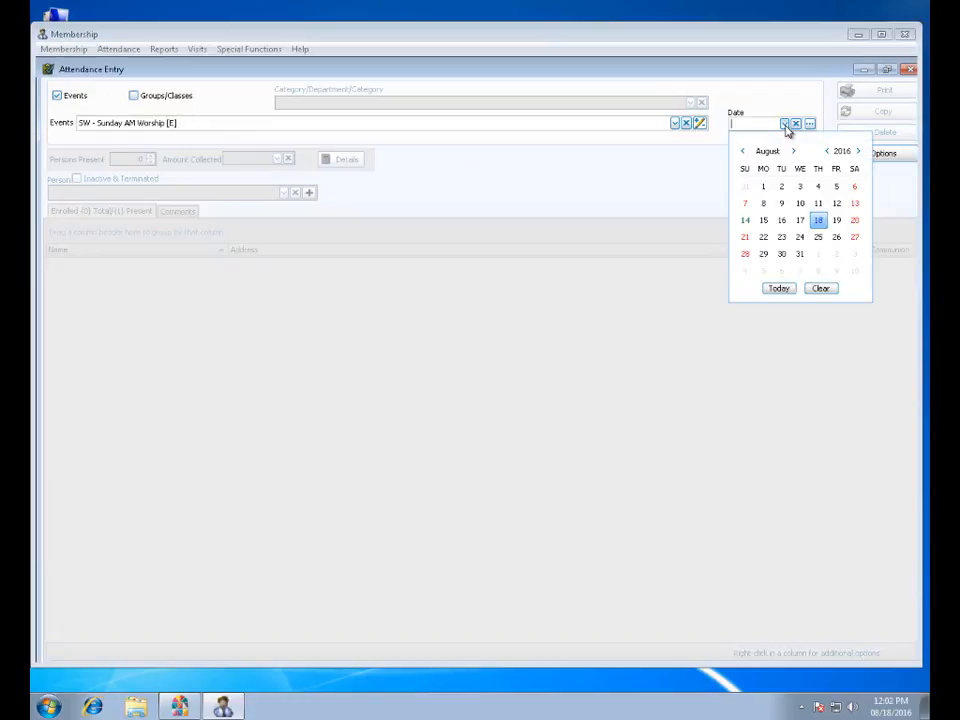
{"action": "left_click", "coordinate": [746, 221]}
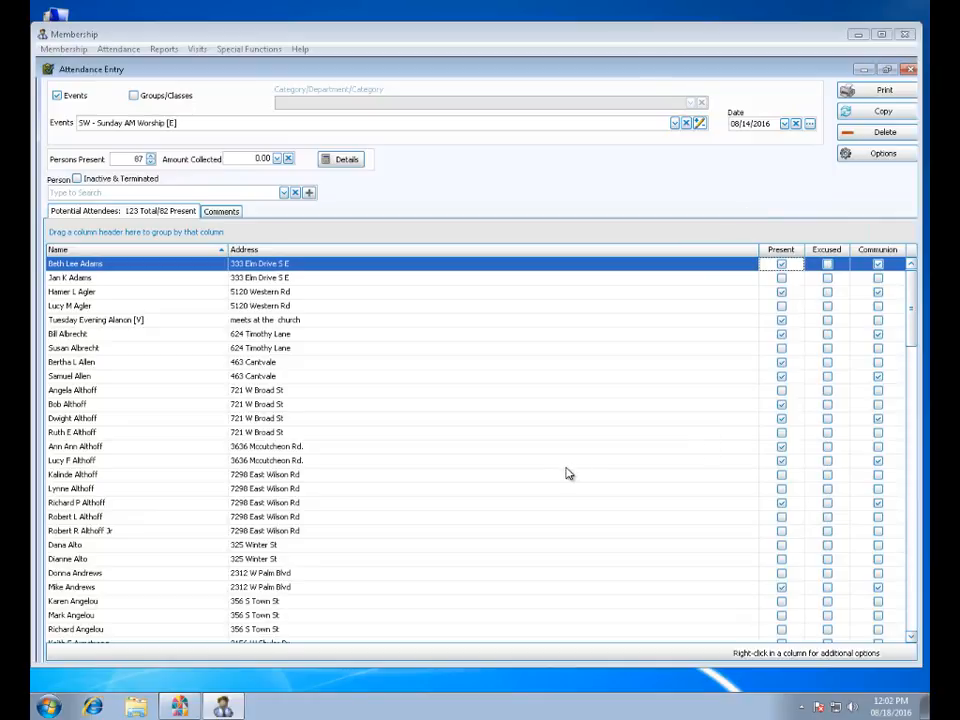
Review the meeting's attendee list and its comments on notes, lessons and attendance factors, and close Attendance Entry.
{"action": "left_click", "coordinate": [782, 265]}
{"action": "left_click", "coordinate": [782, 305]}
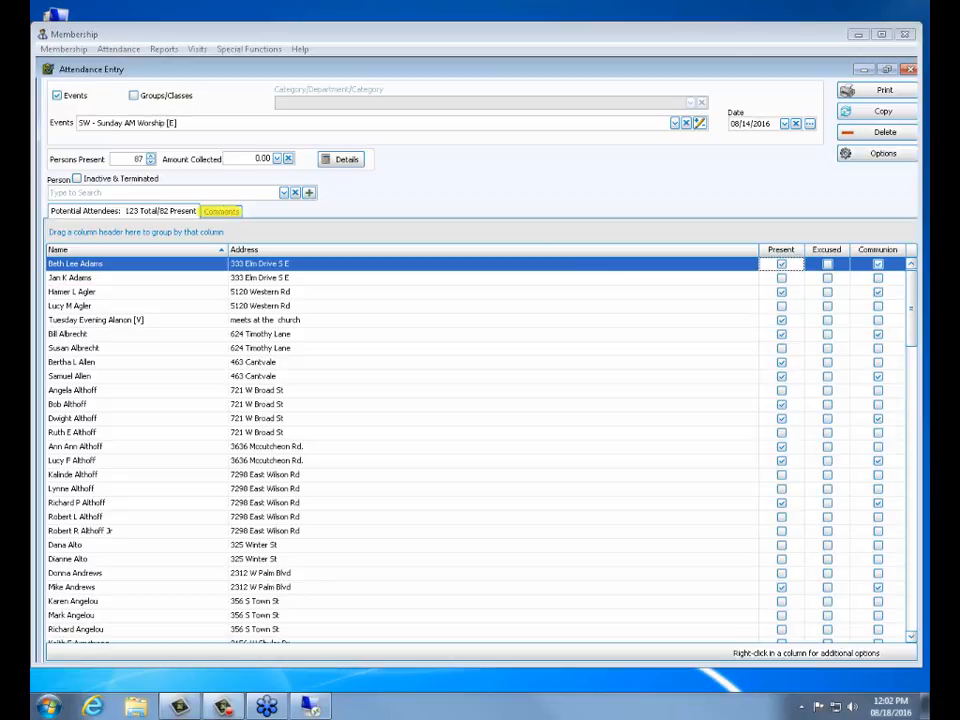
{"action": "left_click", "coordinate": [212, 211]}
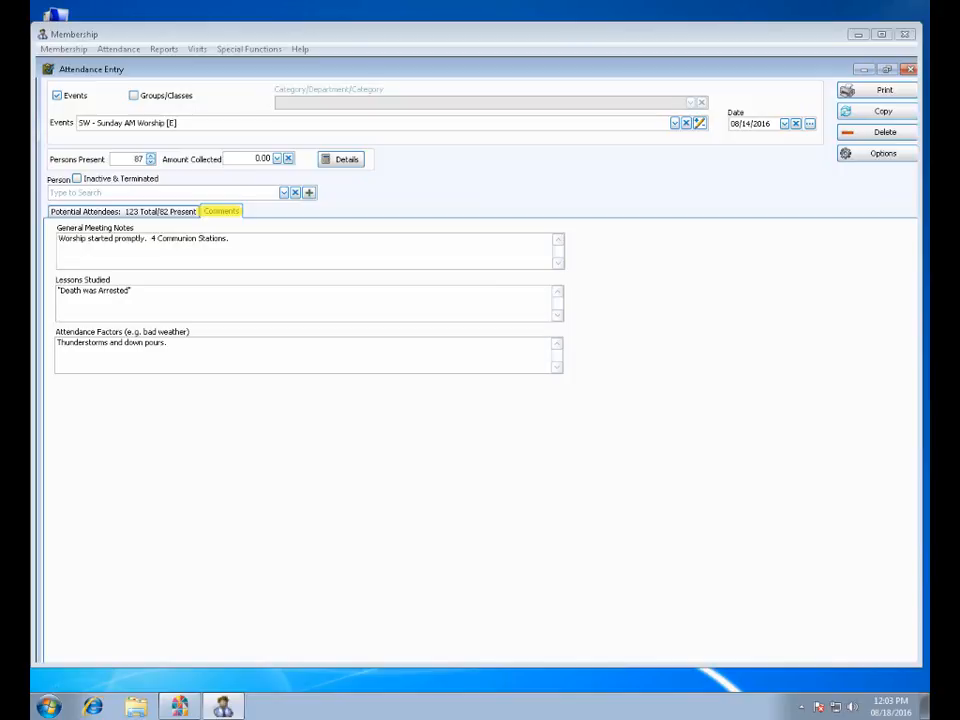
{"action": "left_click", "coordinate": [908, 71]}
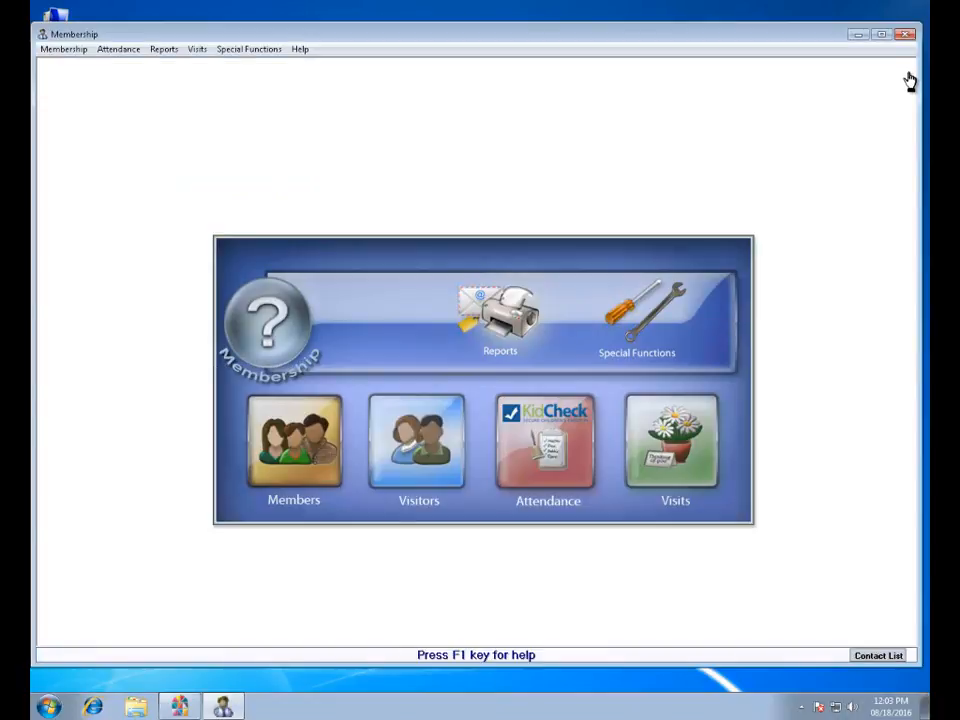
Open the attendance Summary by Event/Groups/Classes report and include the Sunday AM Worship event.
{"action": "left_click", "coordinate": [514, 330]}
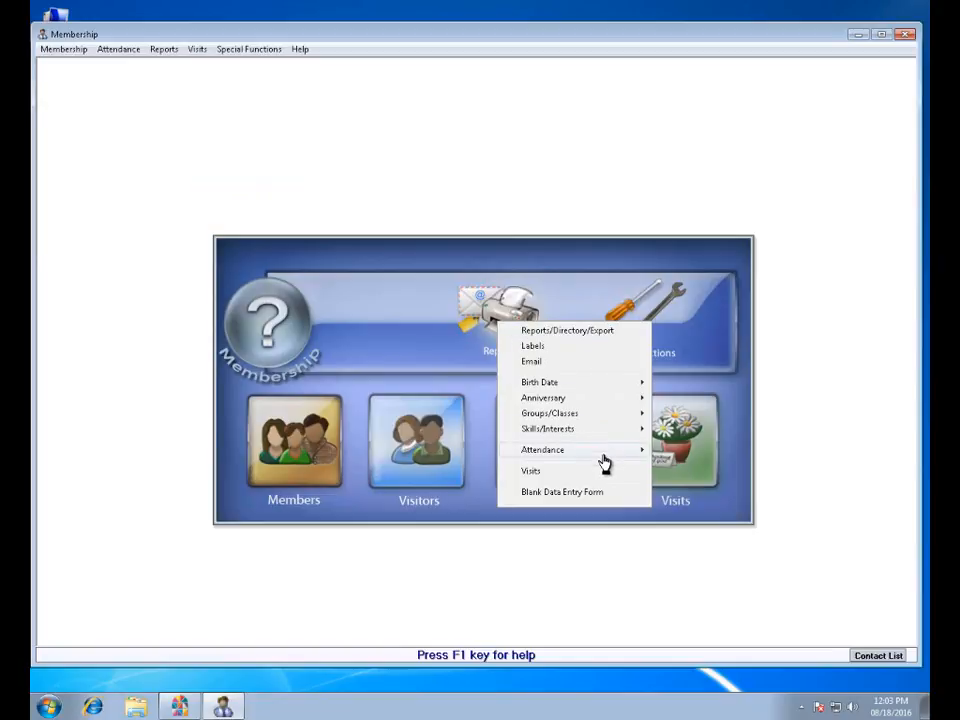
{"action": "mouse_move", "coordinate": [605, 460]}
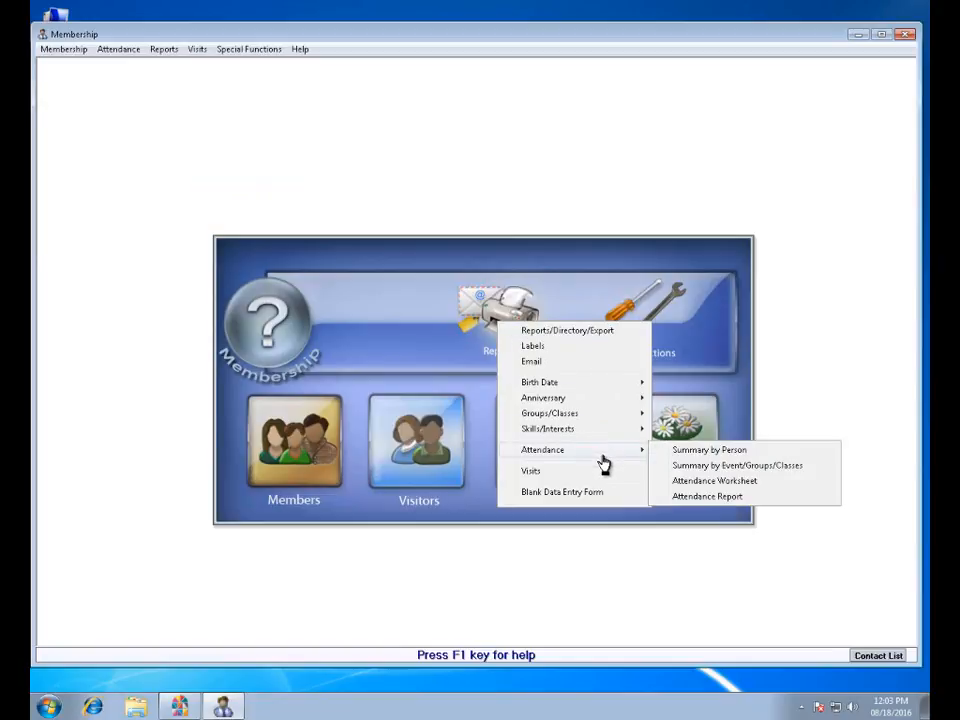
{"action": "left_click", "coordinate": [702, 468]}
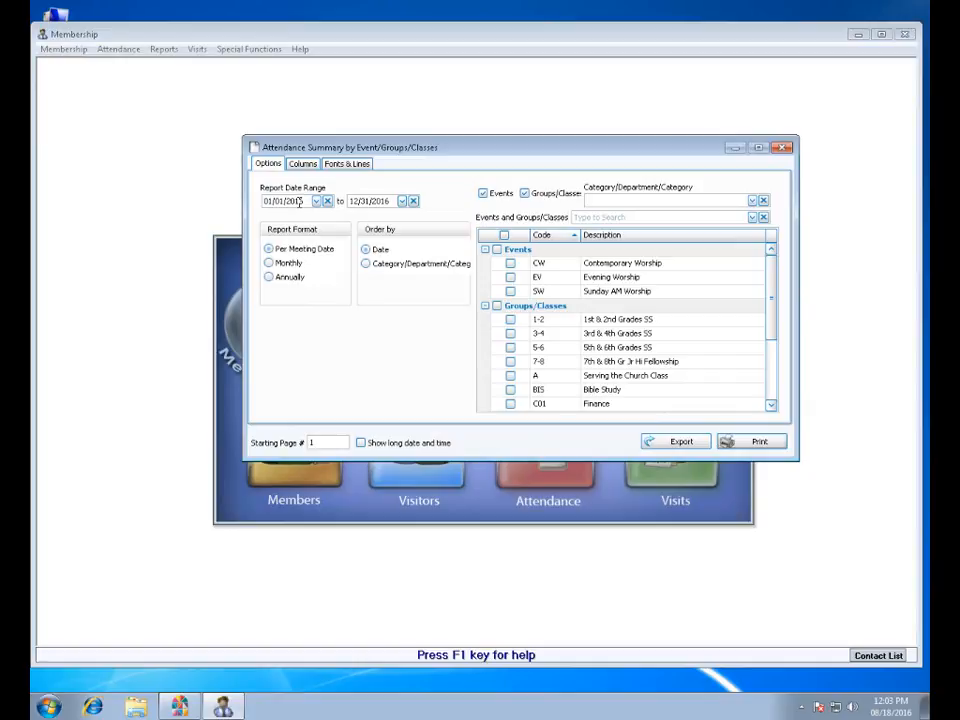
{"action": "left_click", "coordinate": [510, 292]}
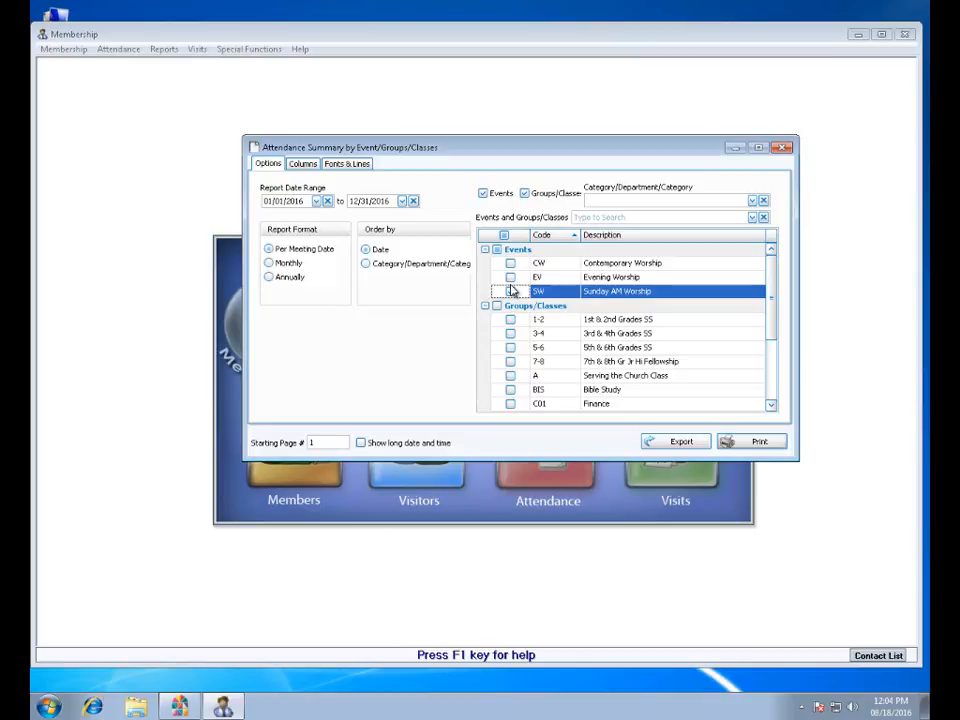
{"action": "left_click", "coordinate": [511, 290]}
Review the summary report's visible columns and date options, including the General Meeting Notes column.
{"action": "left_click", "coordinate": [311, 167]}
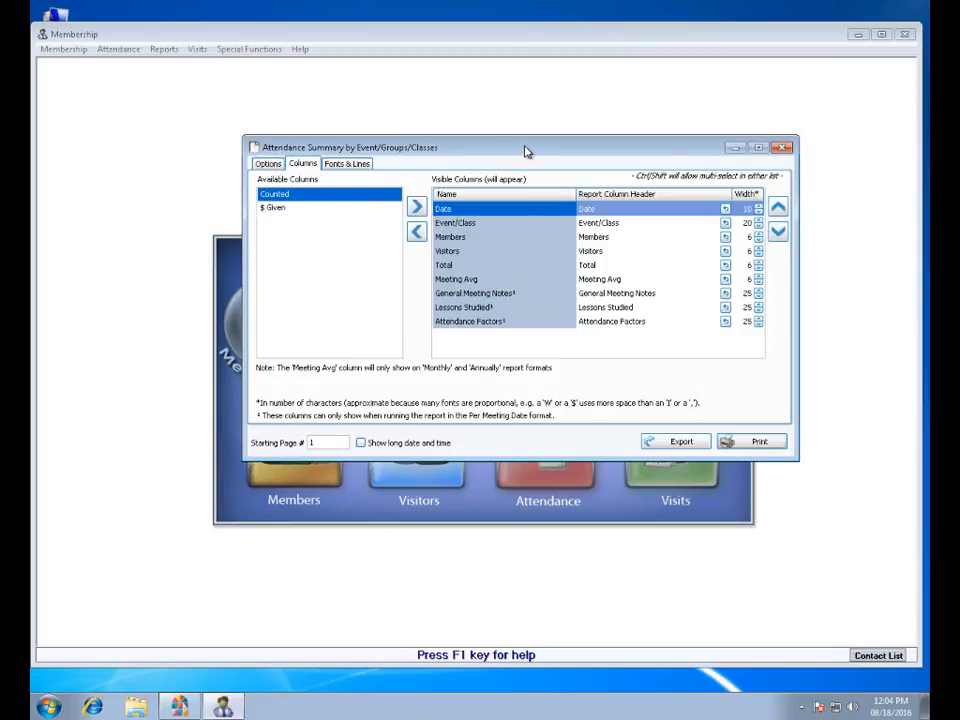
{"action": "left_click_drag", "start_coordinate": [527, 151], "coordinate": [493, 221]}
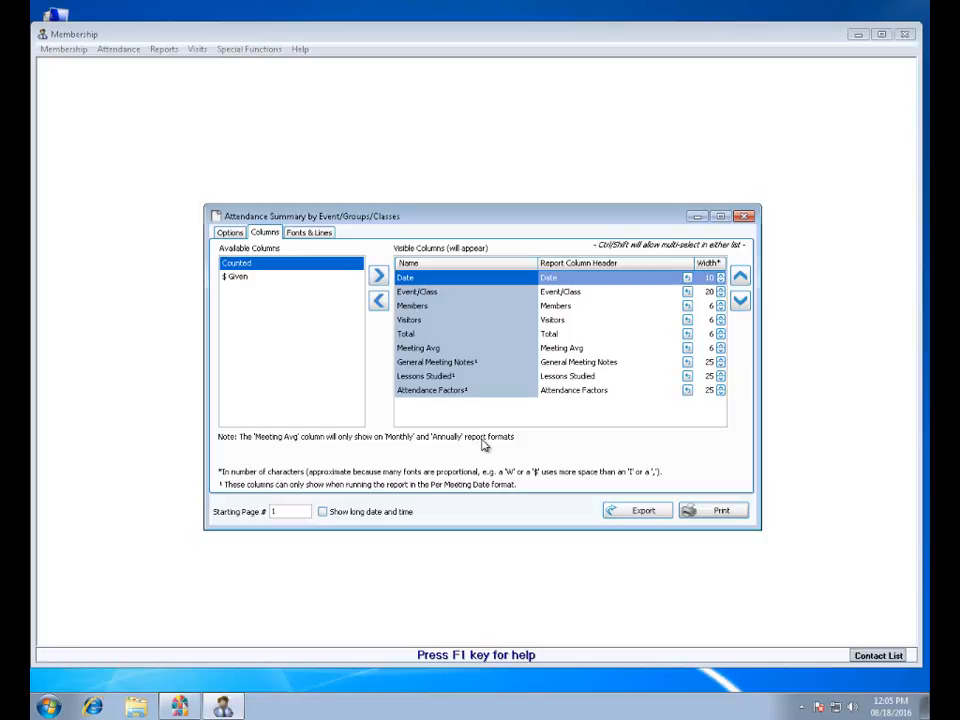
{"action": "left_click", "coordinate": [230, 233]}
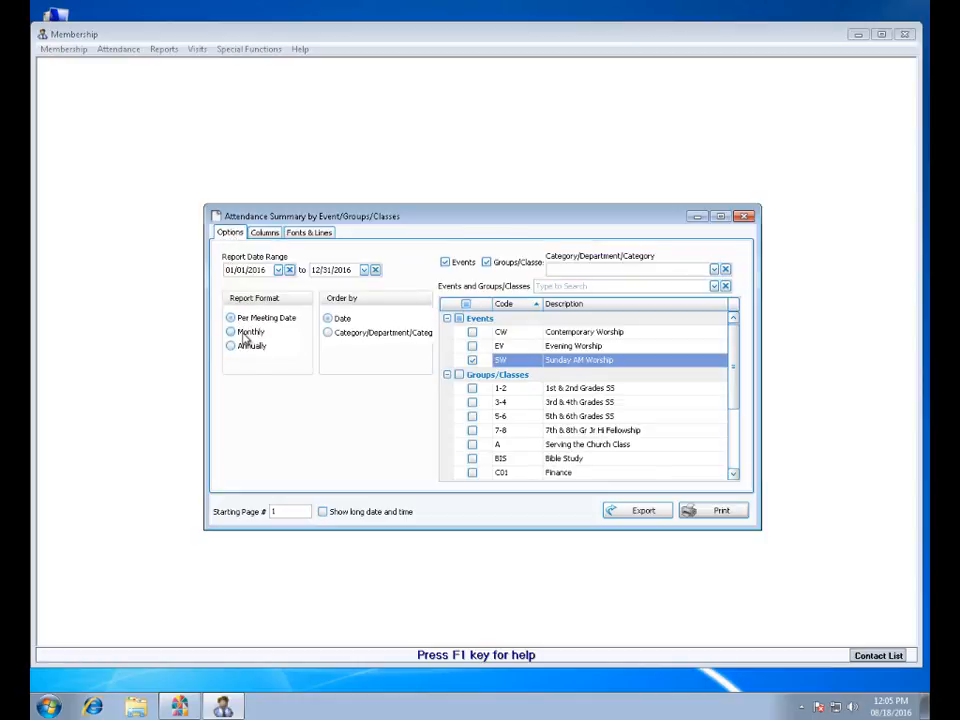
{"action": "left_click", "coordinate": [265, 234]}
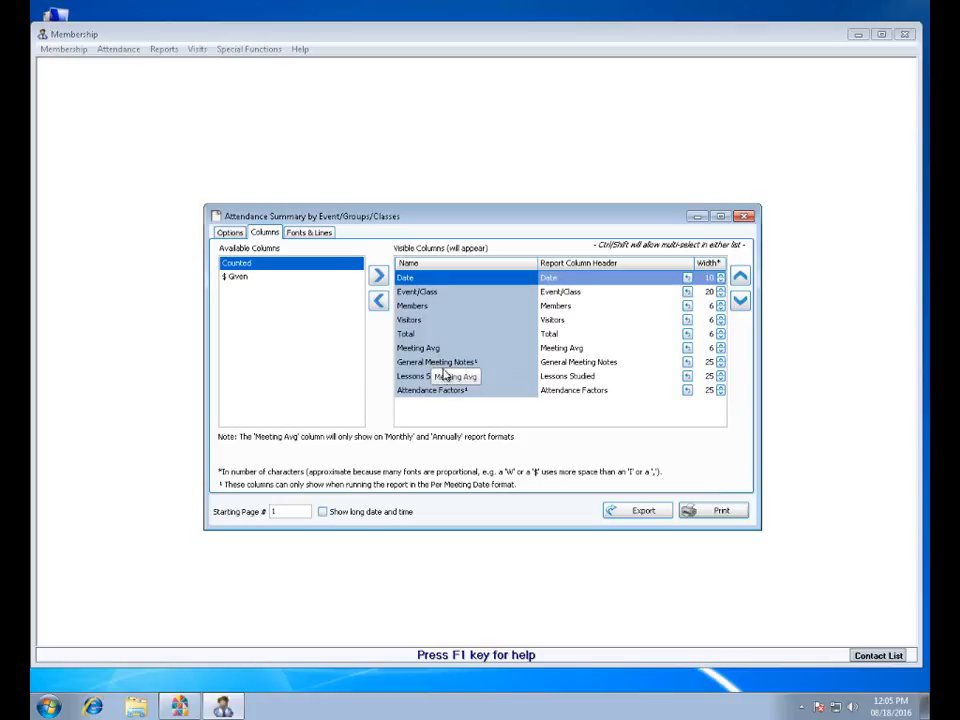
{"action": "left_click", "coordinate": [445, 362]}
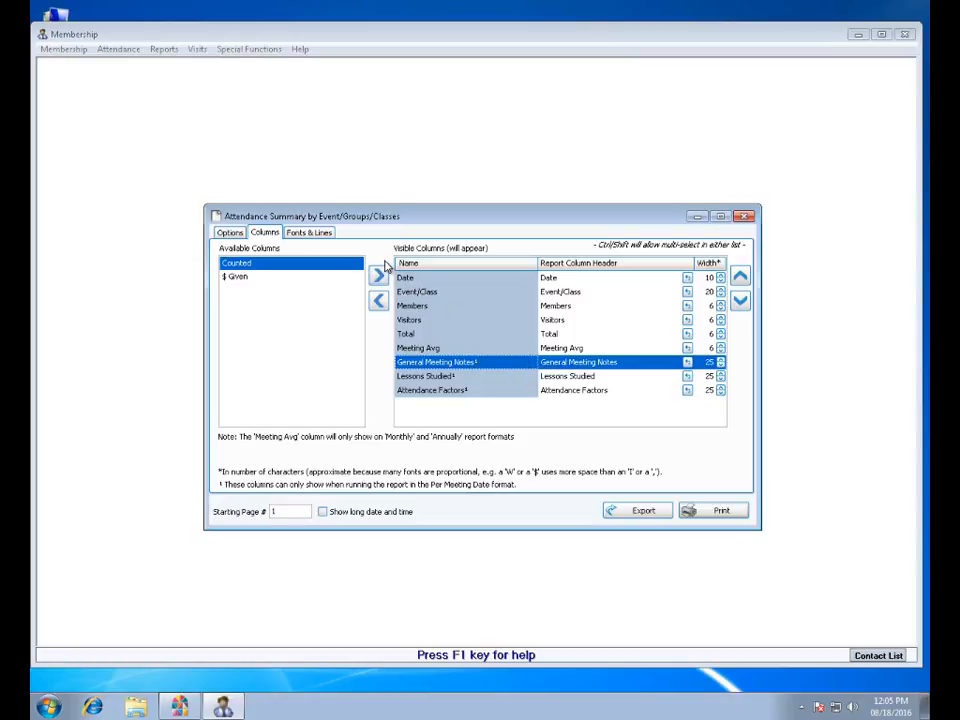
Preview the attendance summary report, examine the notes, lessons and attendance factors on both pages, and close the preview.
{"action": "left_click", "coordinate": [733, 513]}
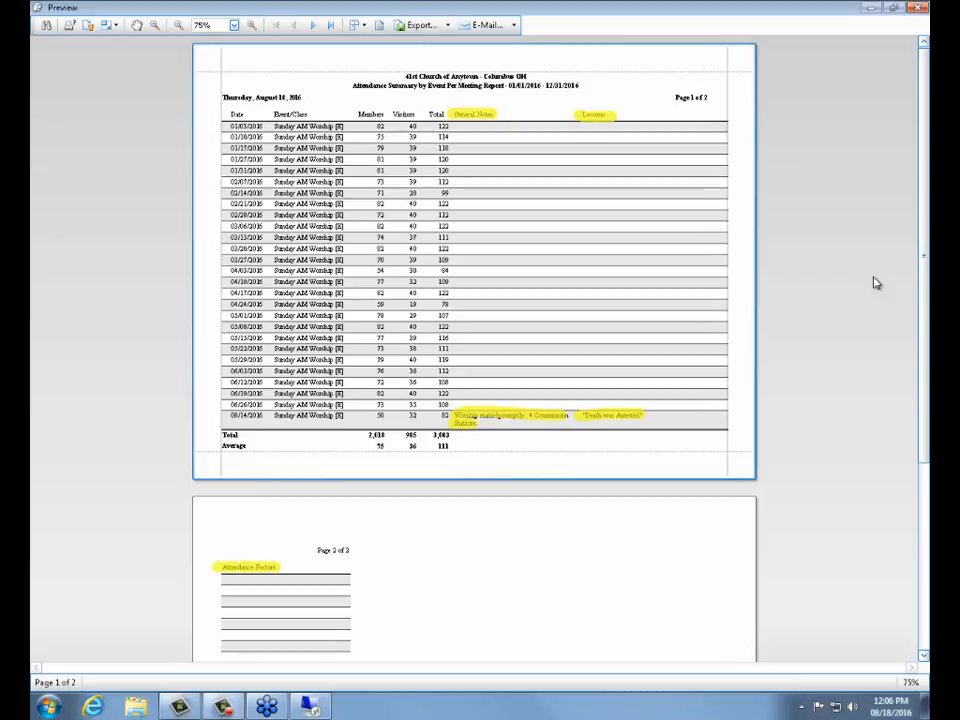
{"action": "left_click_drag", "start_coordinate": [926, 281], "coordinate": [926, 545]}
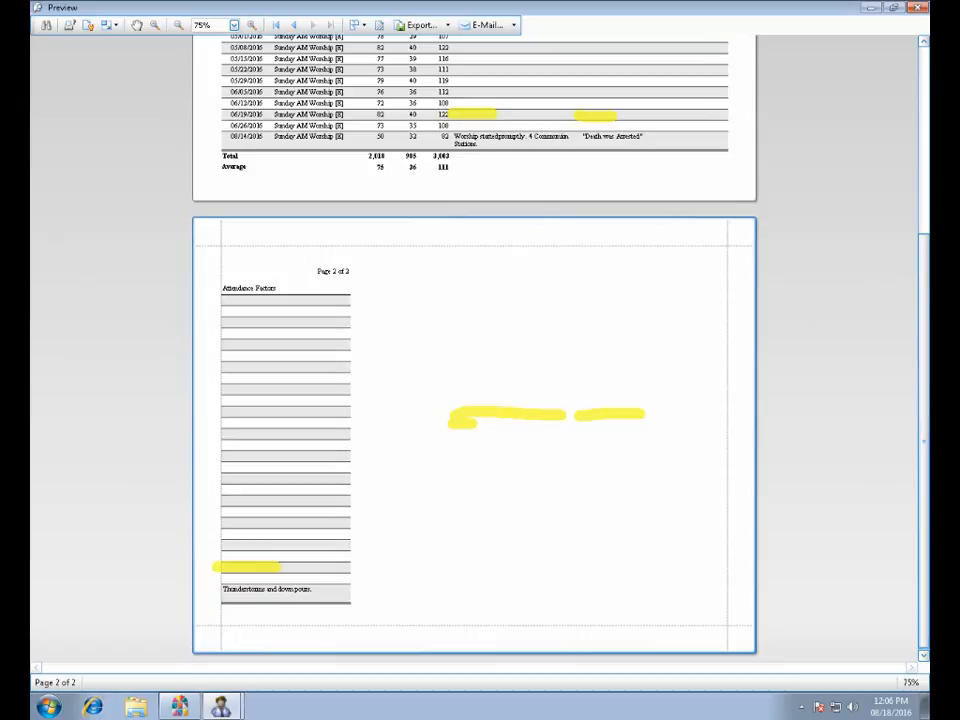
{"action": "key", "text": "Escape"}
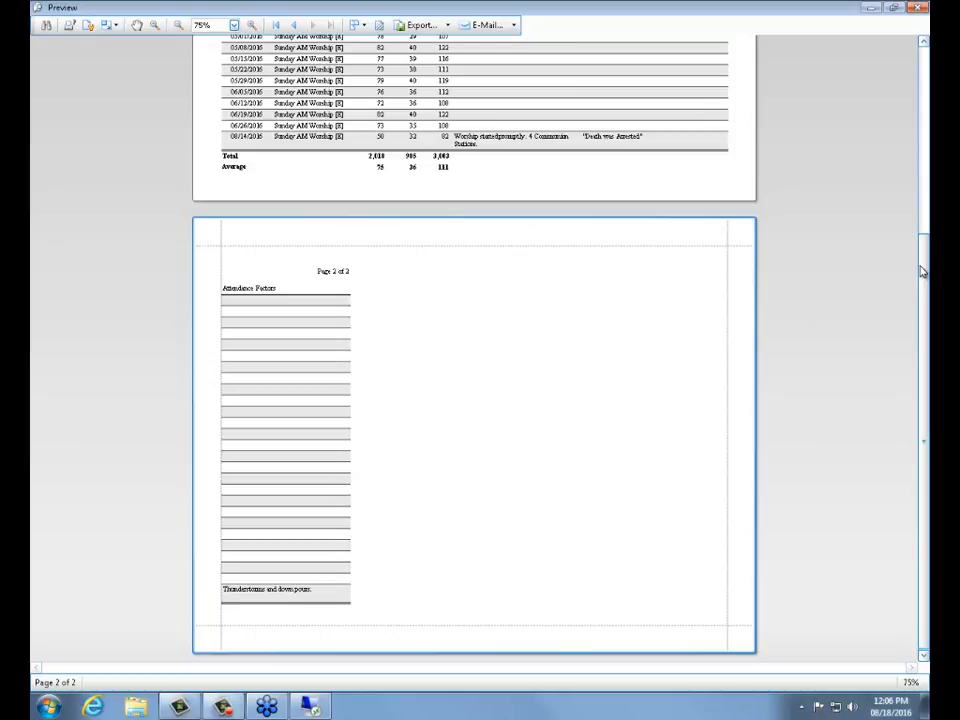
{"action": "left_click_drag", "start_coordinate": [925, 270], "coordinate": [926, 55]}
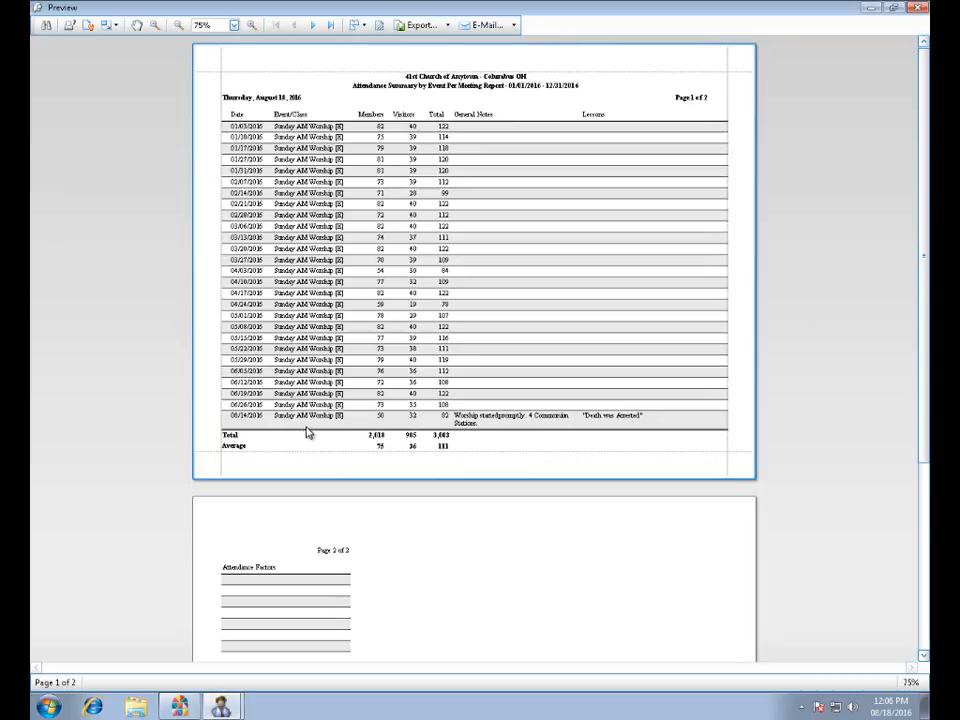
{"action": "left_click", "coordinate": [916, 8]}
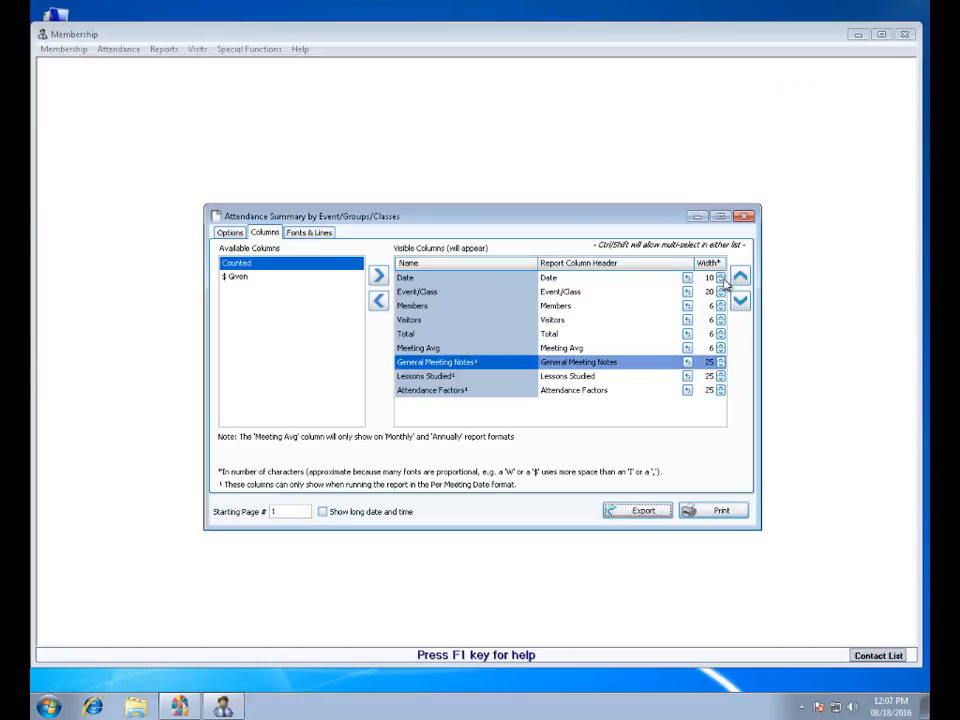
Review the summary report's column order and its font and line settings, and close the report dialog.
{"action": "left_click", "coordinate": [456, 293]}
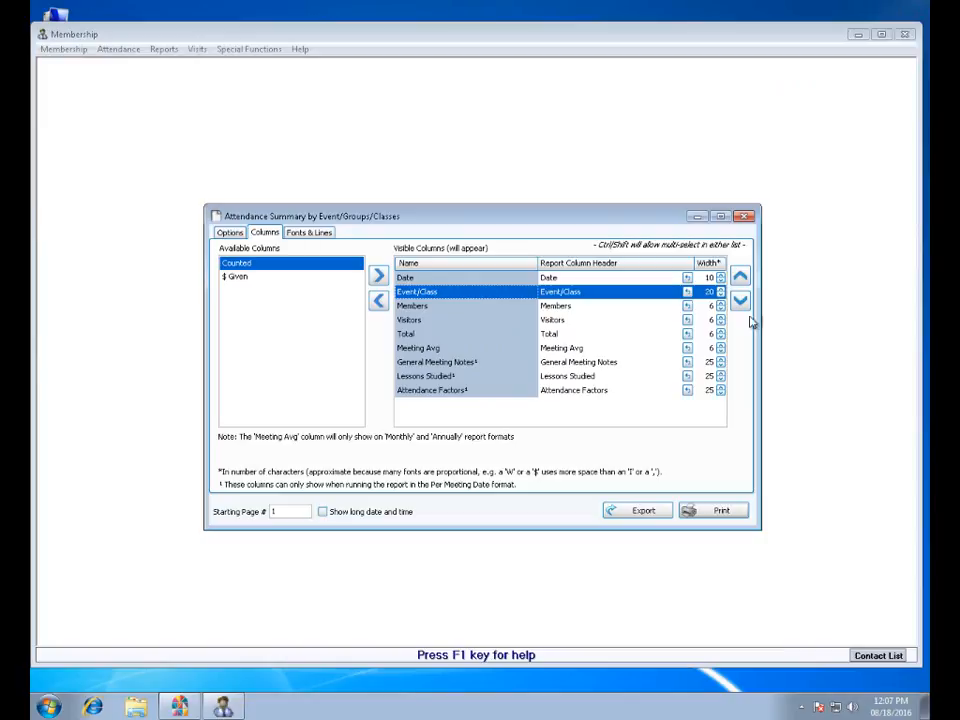
{"action": "left_click", "coordinate": [309, 233]}
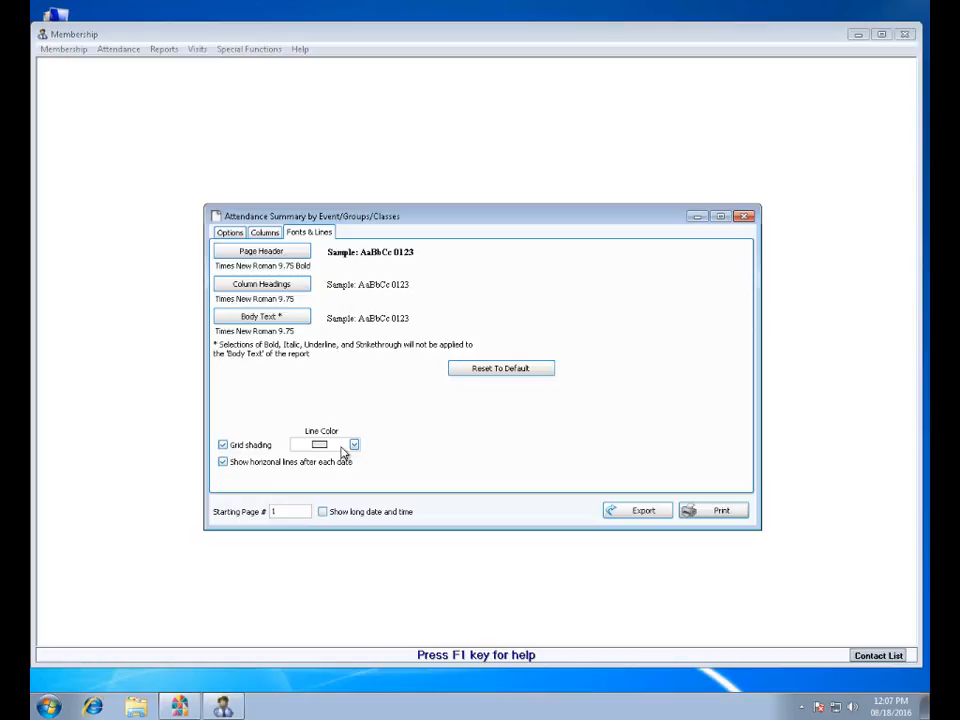
{"action": "left_click", "coordinate": [744, 216]}
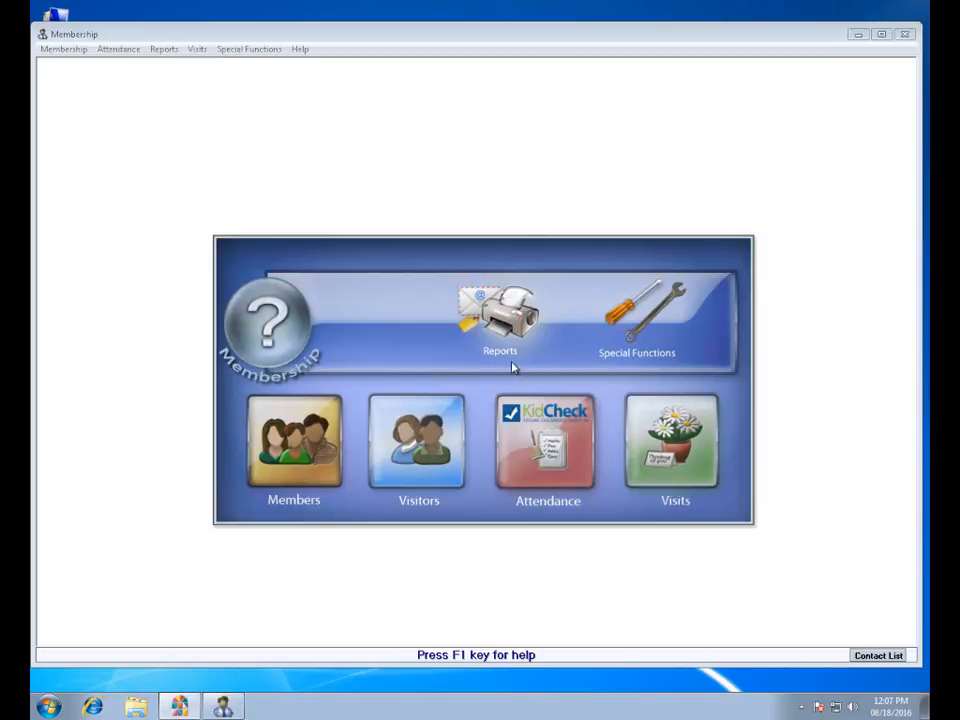
Open the Attendance Report options and include the Sunday AM Worship event.
{"action": "left_click", "coordinate": [507, 326]}
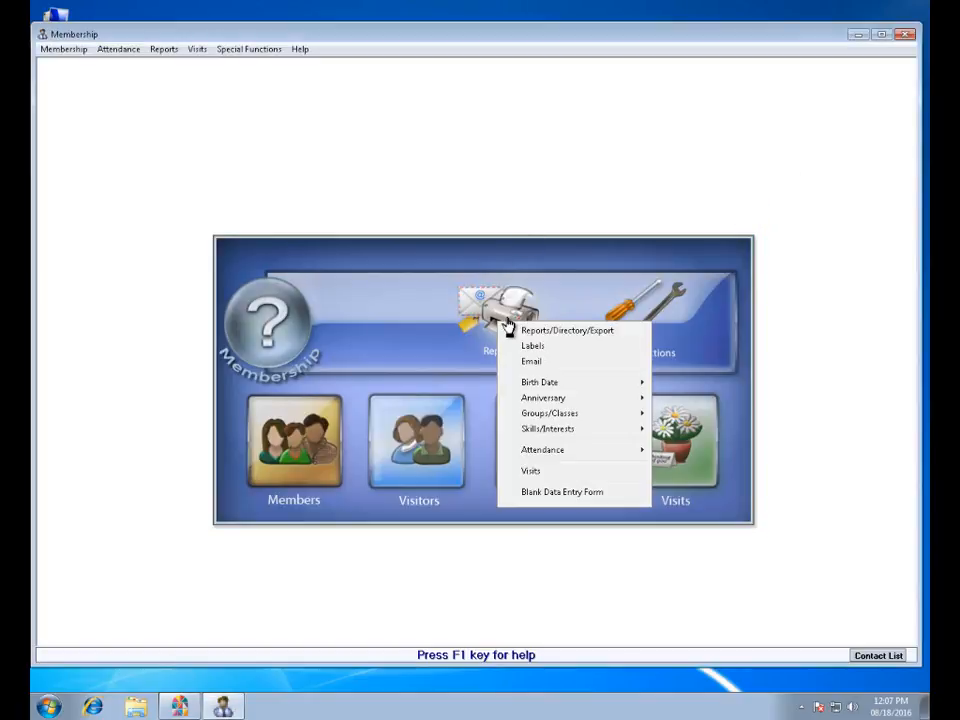
{"action": "mouse_move", "coordinate": [627, 458]}
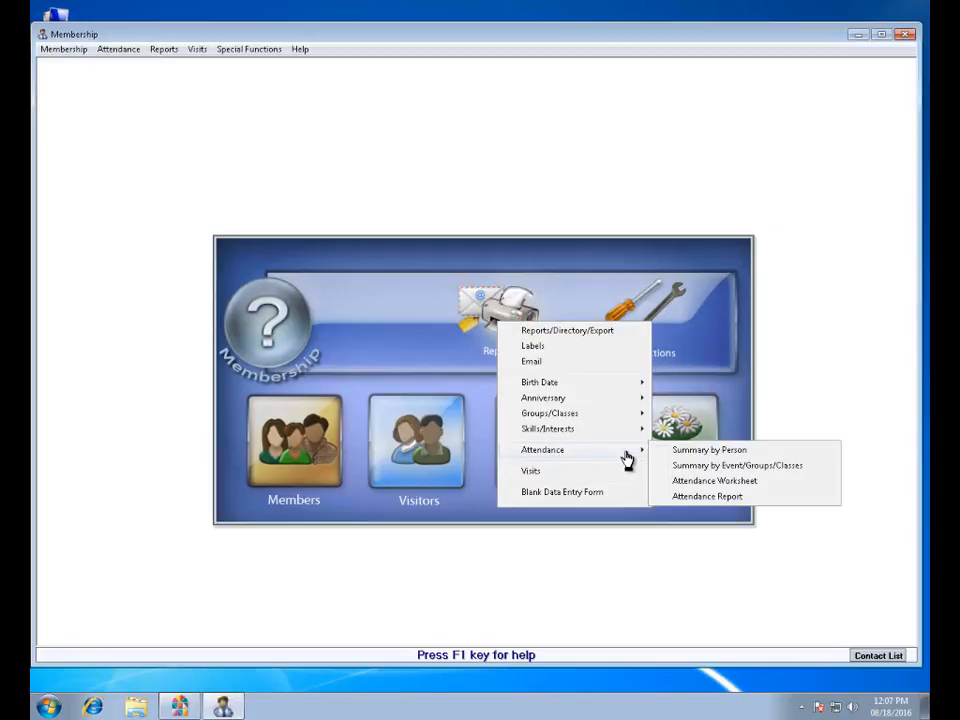
{"action": "left_click", "coordinate": [744, 501]}
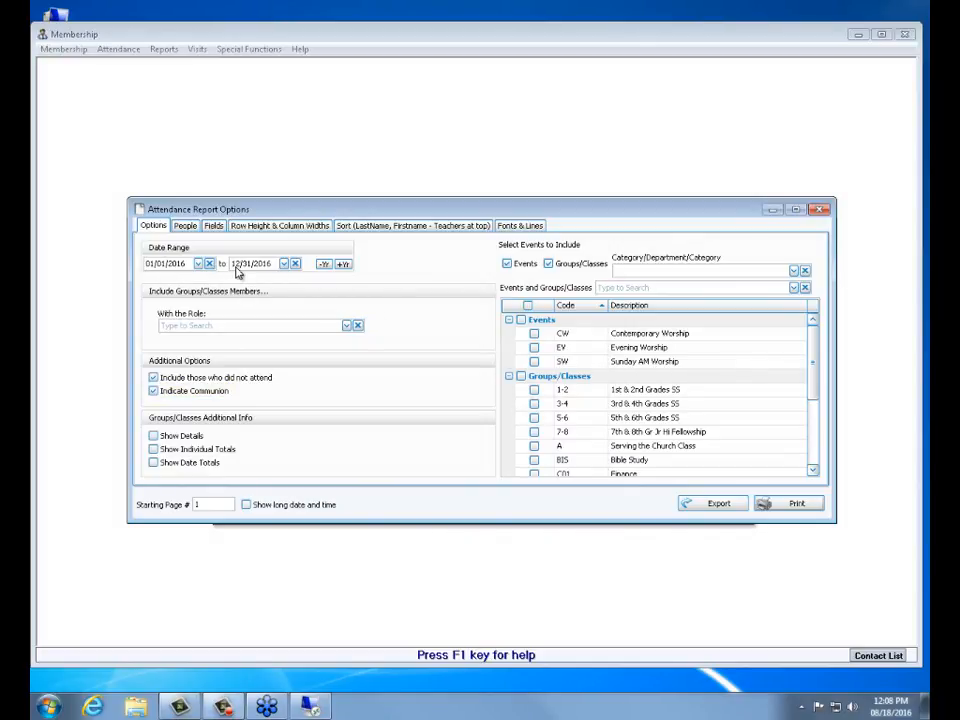
{"action": "left_click", "coordinate": [535, 362]}
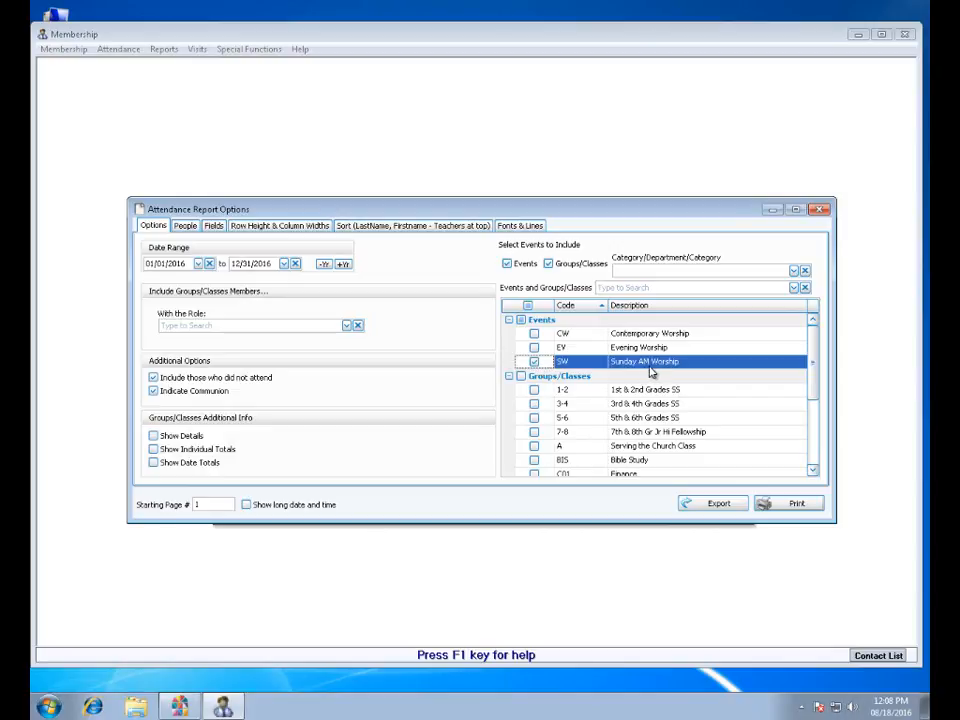
Examine the membership fields available for selecting which people the attendance report includes.
{"action": "left_click", "coordinate": [189, 229]}
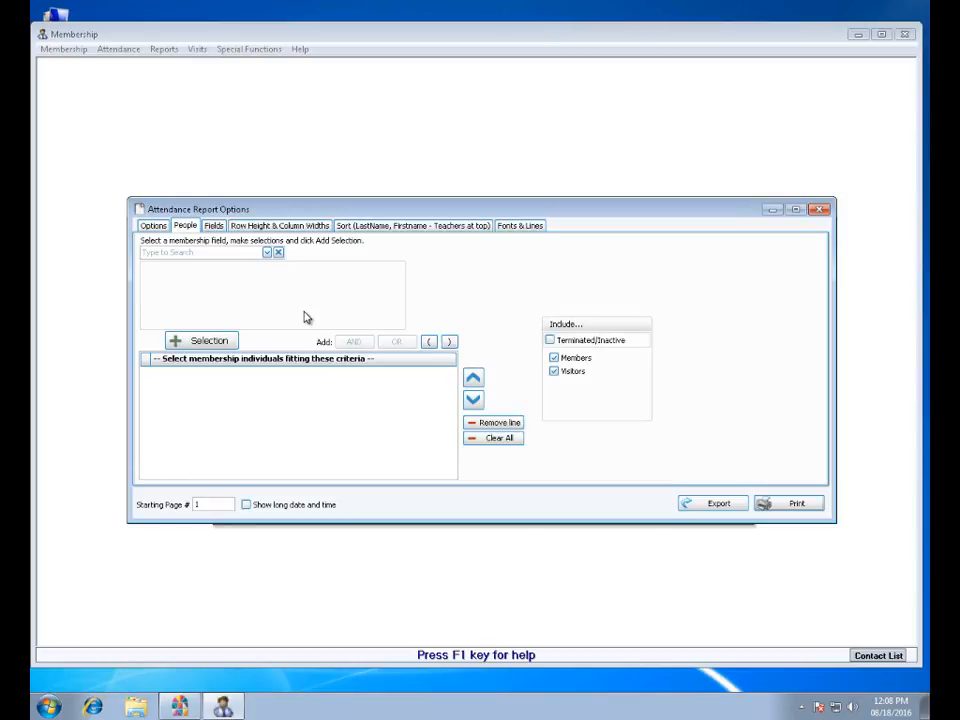
{"action": "left_click", "coordinate": [267, 253]}
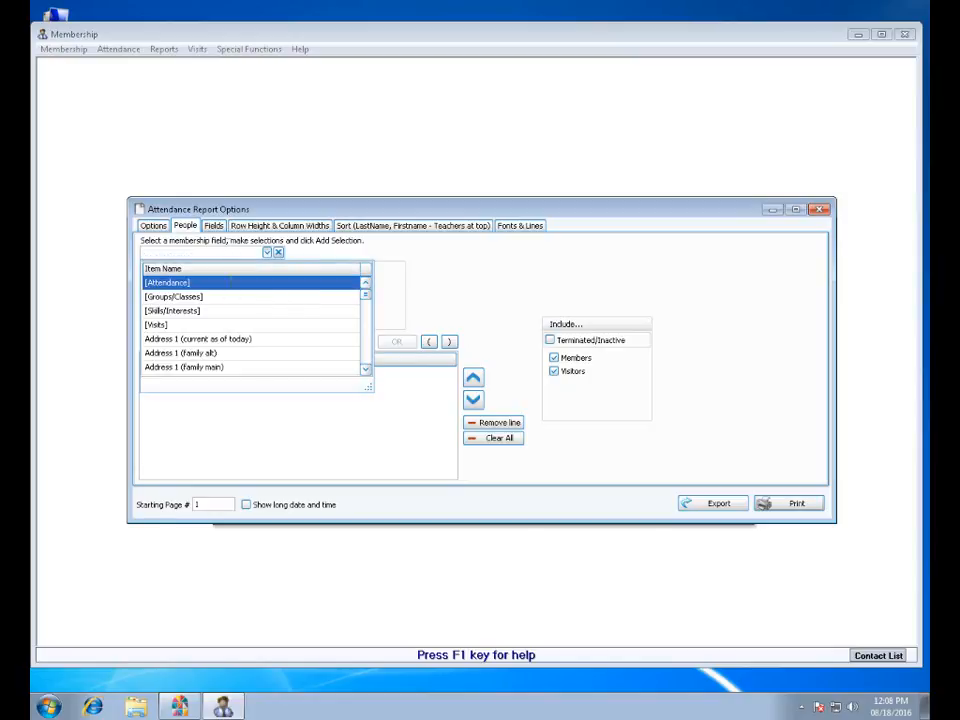
{"action": "mouse_move", "coordinate": [371, 300]}
{"action": "left_mouse_down"}
{"action": "mouse_move", "coordinate": [372, 318]}
{"action": "mouse_move", "coordinate": [371, 285]}
{"action": "left_mouse_up"}
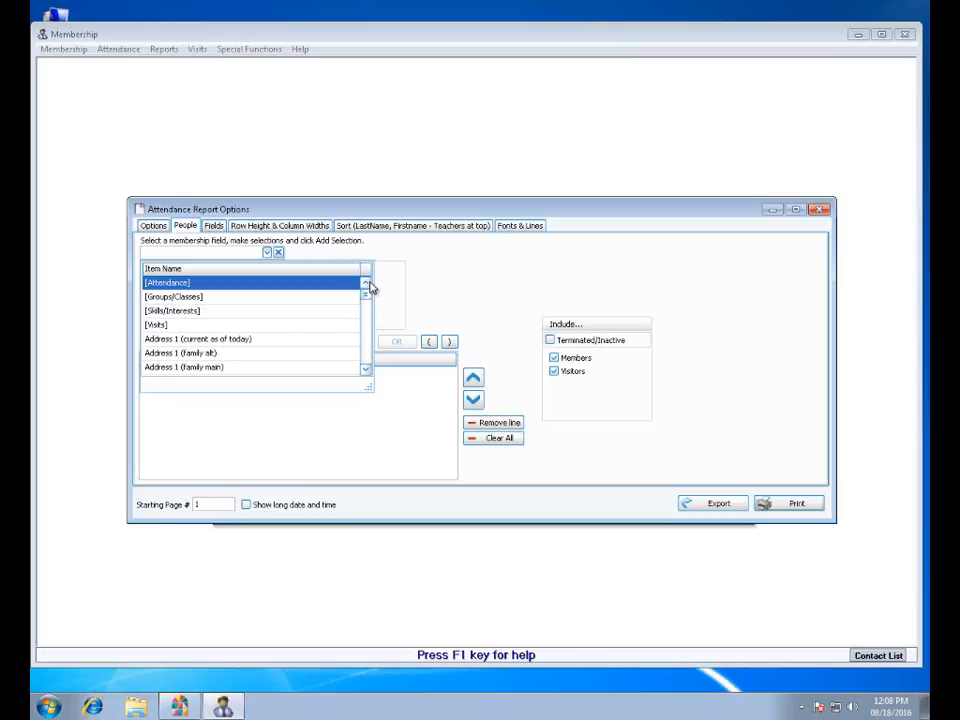
Add the Email Address field to the attendance report's visible fields below Name (Last, First).
{"action": "left_click", "coordinate": [216, 226]}
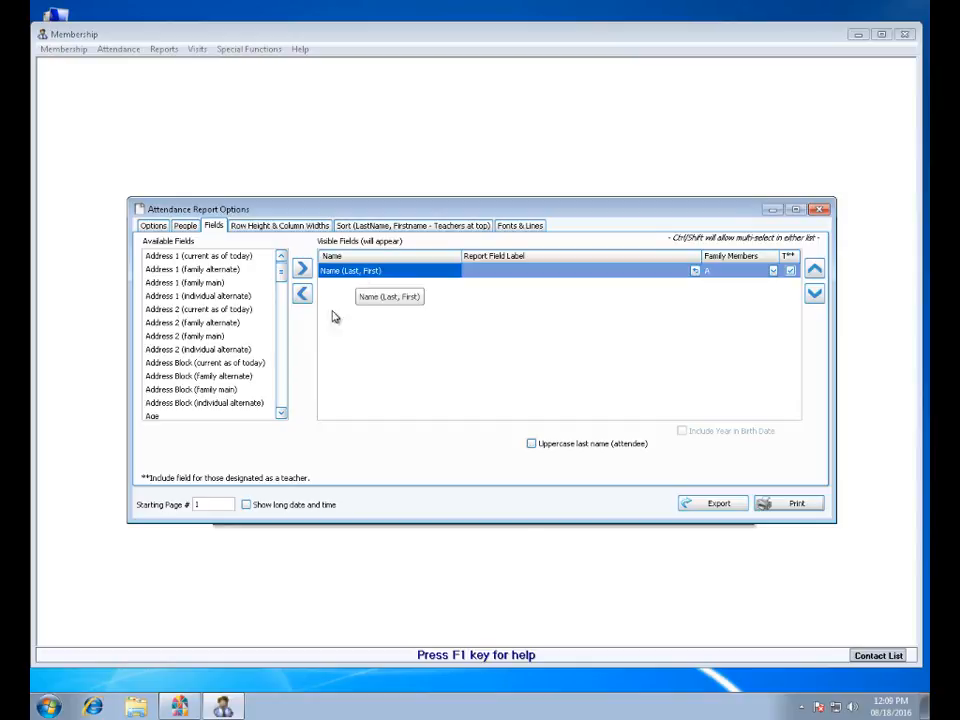
{"action": "left_click_drag", "start_coordinate": [281, 416], "coordinate": [282, 418]}
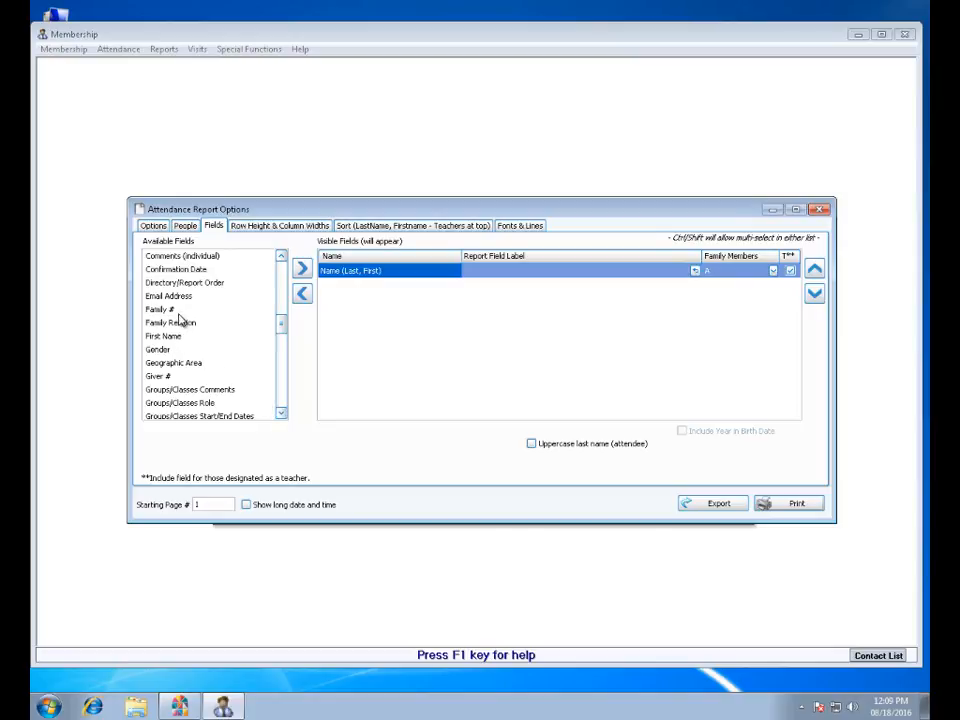
{"action": "left_click_drag", "start_coordinate": [197, 302], "coordinate": [534, 315]}
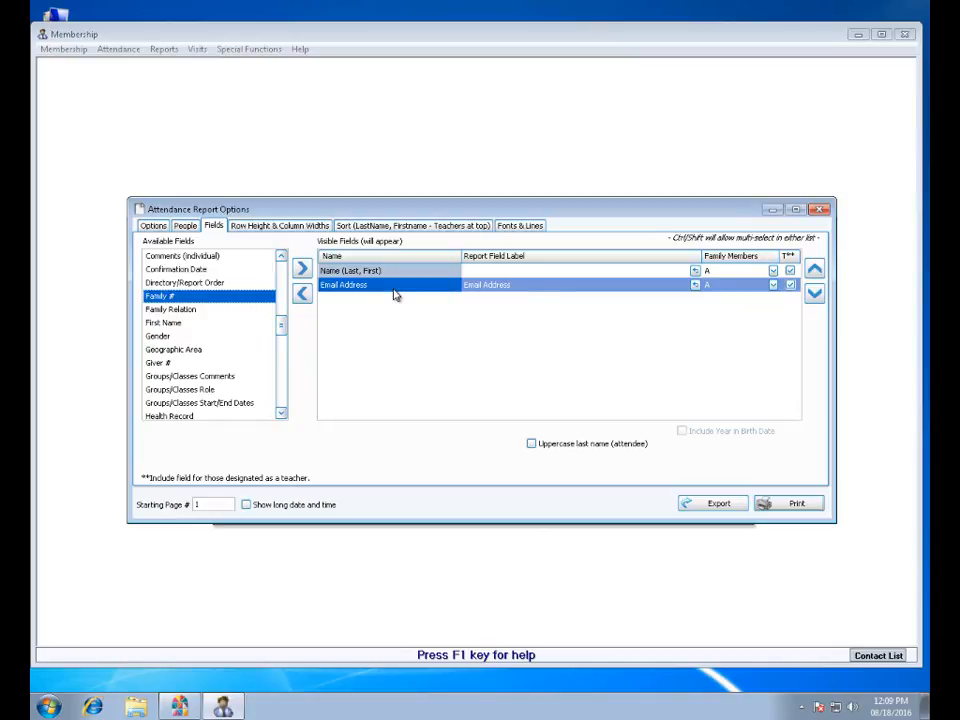
Check the family member choices for the Email Address field and remove that field from the attendance report's visible fields.
{"action": "left_click", "coordinate": [773, 285]}
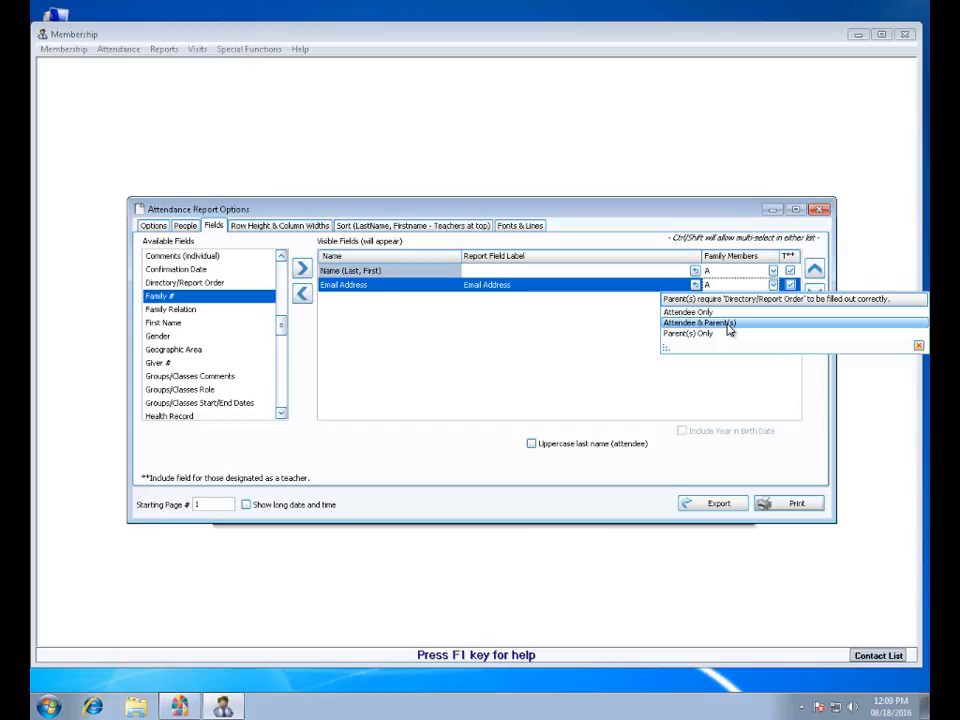
{"action": "left_click", "coordinate": [531, 374]}
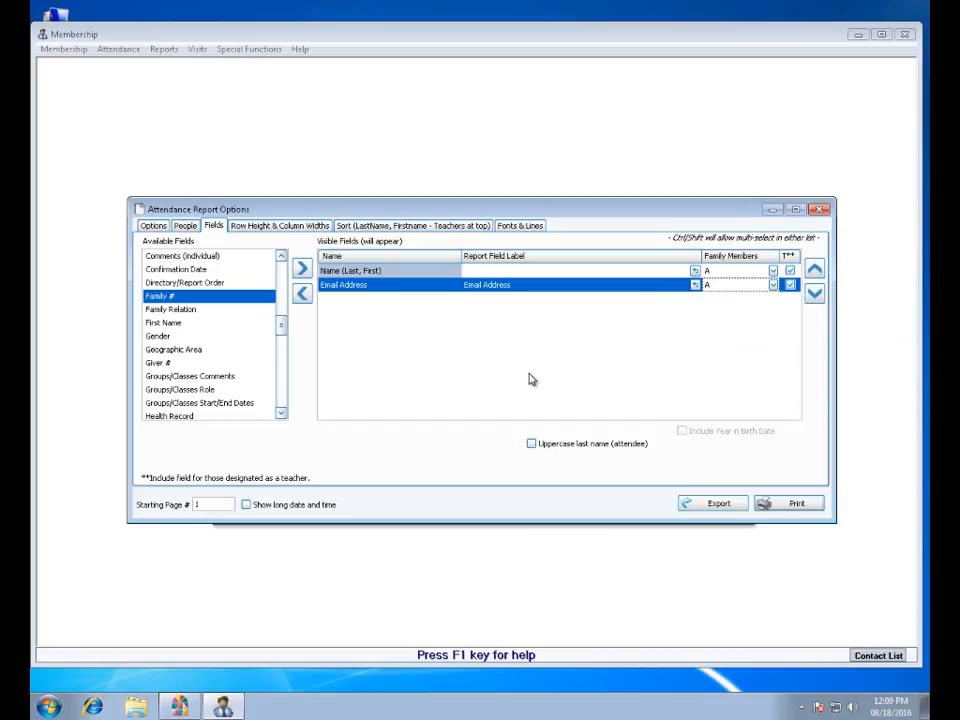
{"action": "left_click", "coordinate": [304, 296]}
{"action": "left_click", "coordinate": [349, 274]}
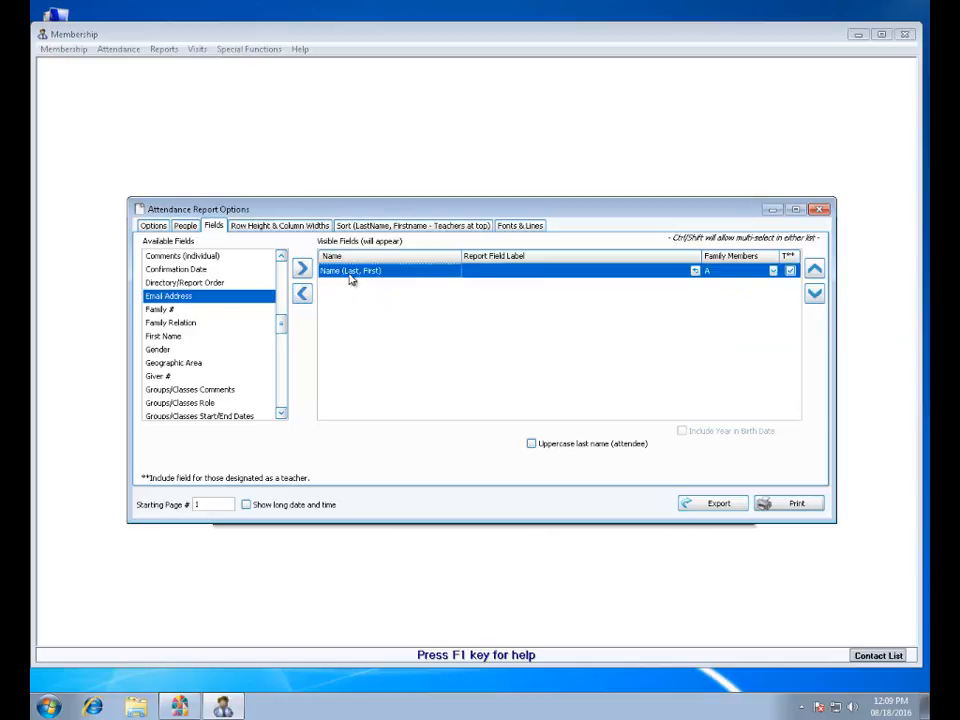
Review the attendance report's row height and column widths, sort order, and font and line settings, and return to its general options.
{"action": "left_click", "coordinate": [281, 231]}
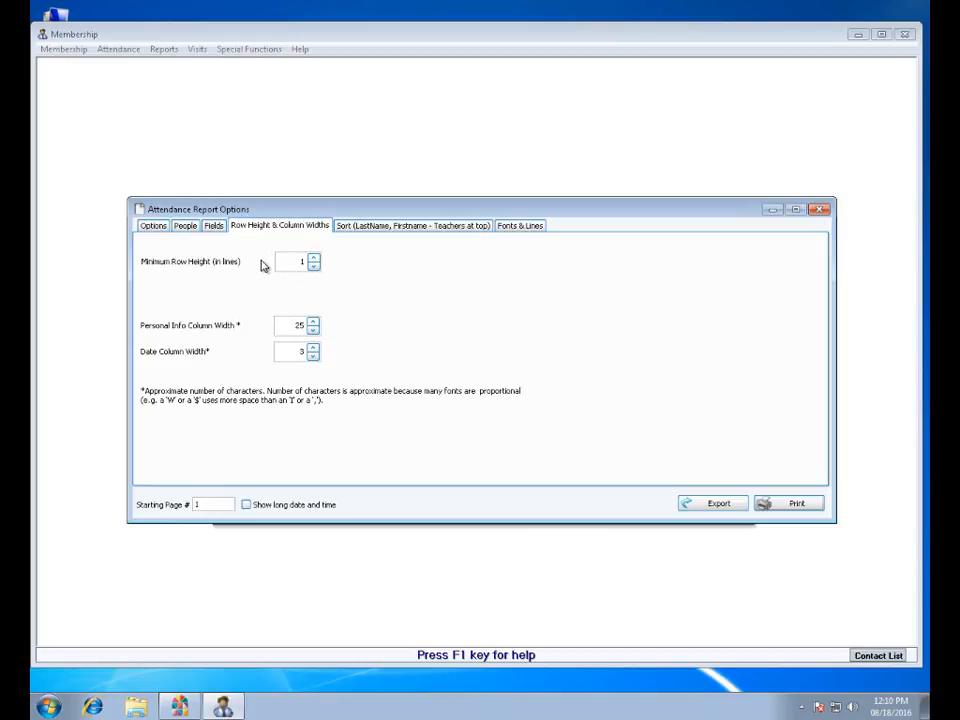
{"action": "left_click", "coordinate": [444, 232]}
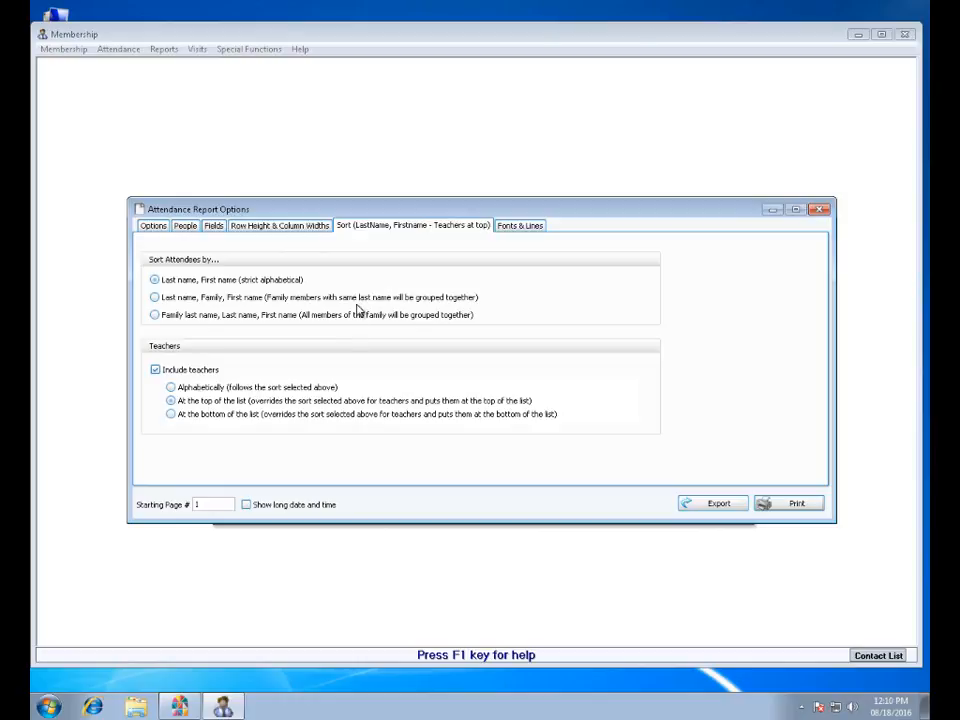
{"action": "left_click", "coordinate": [538, 226]}
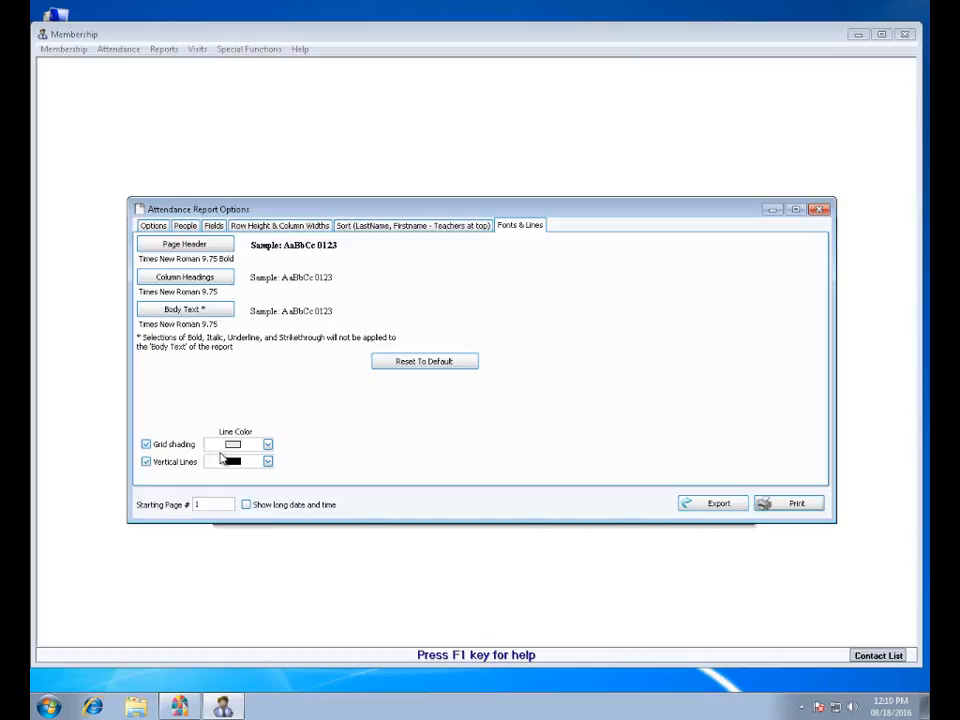
{"action": "left_click", "coordinate": [155, 226]}
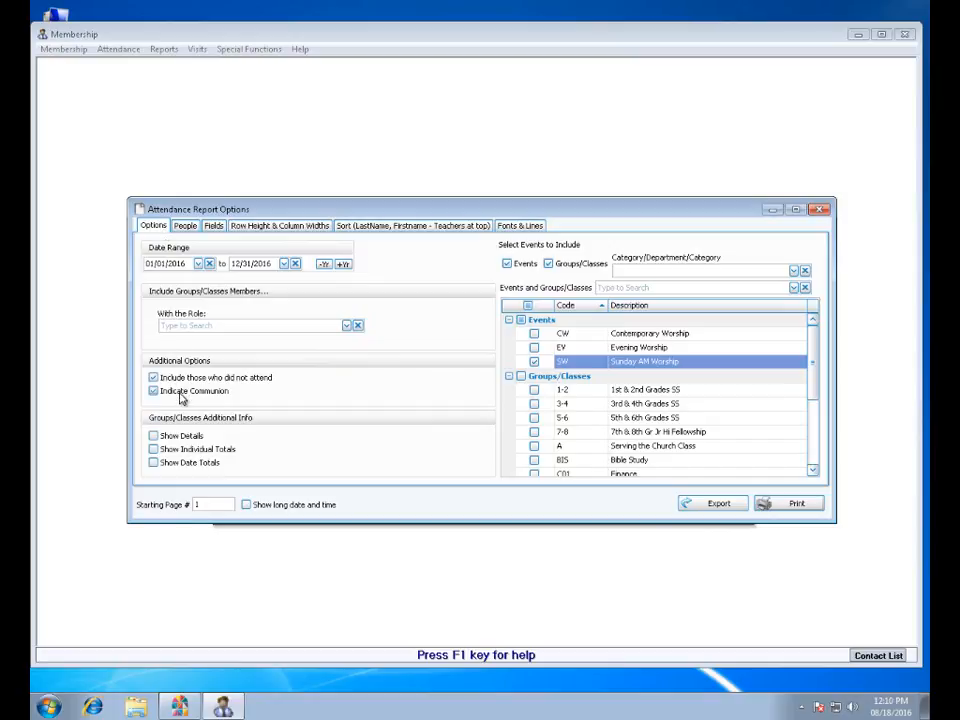
Preview the Sunday AM Worship attendance report, examine the present and communion totals on the last page, and close the report.
{"action": "left_click", "coordinate": [789, 505]}
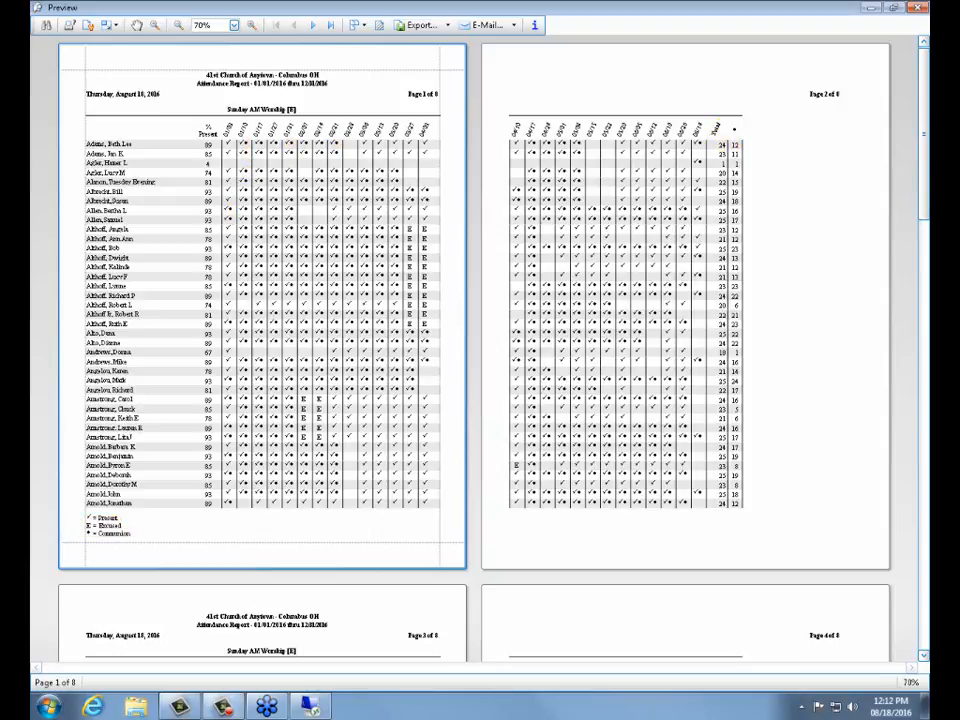
{"action": "left_click", "coordinate": [331, 27]}
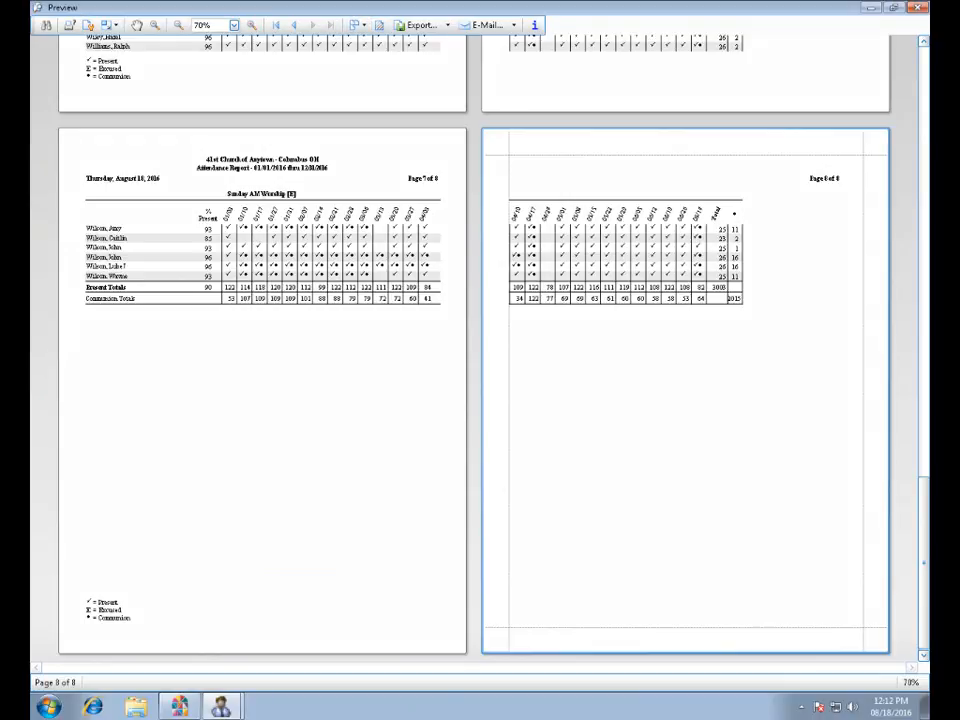
{"action": "mouse_move", "coordinate": [79, 288]}
{"action": "left_mouse_down"}
{"action": "mouse_move", "coordinate": [130, 287]}
{"action": "mouse_move", "coordinate": [145, 298]}
{"action": "left_mouse_up"}
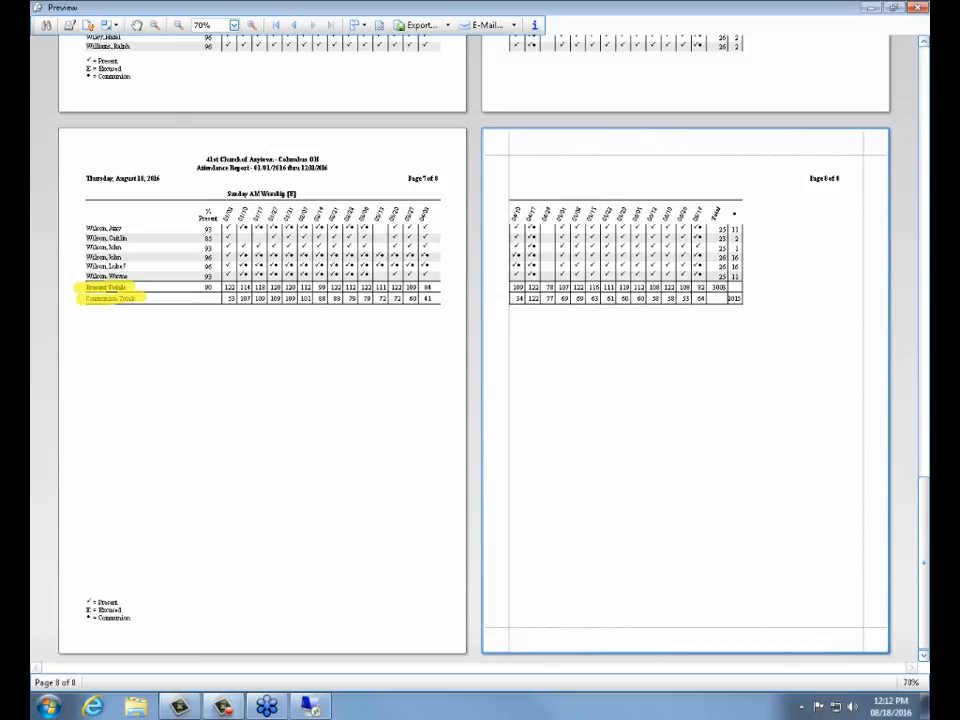
{"action": "left_click_drag", "start_coordinate": [710, 288], "coordinate": [741, 298]}
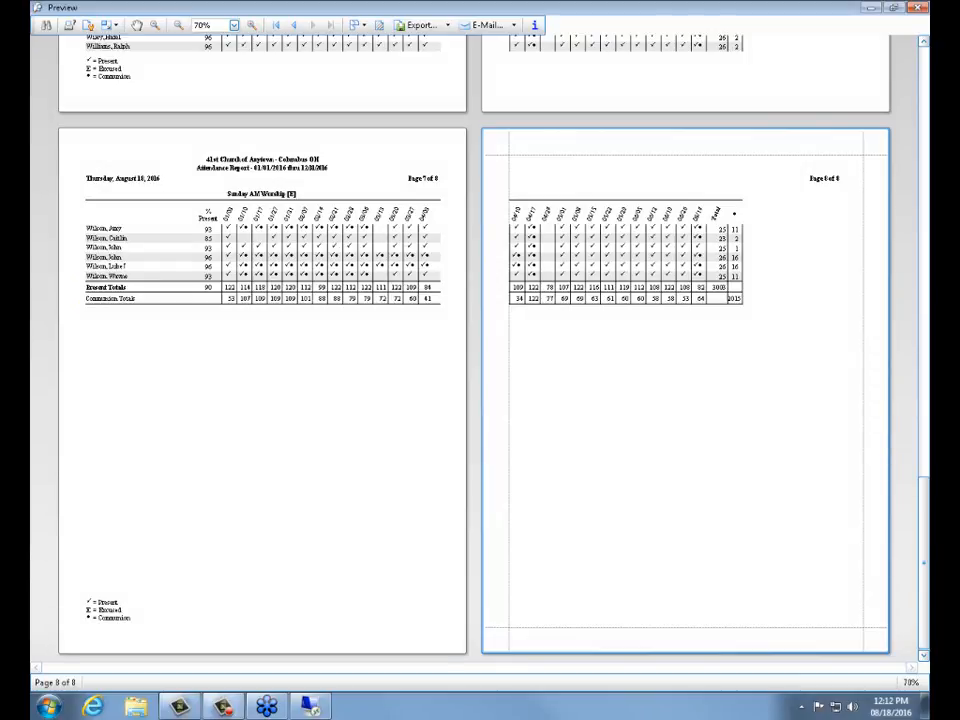
{"action": "left_click", "coordinate": [918, 10]}
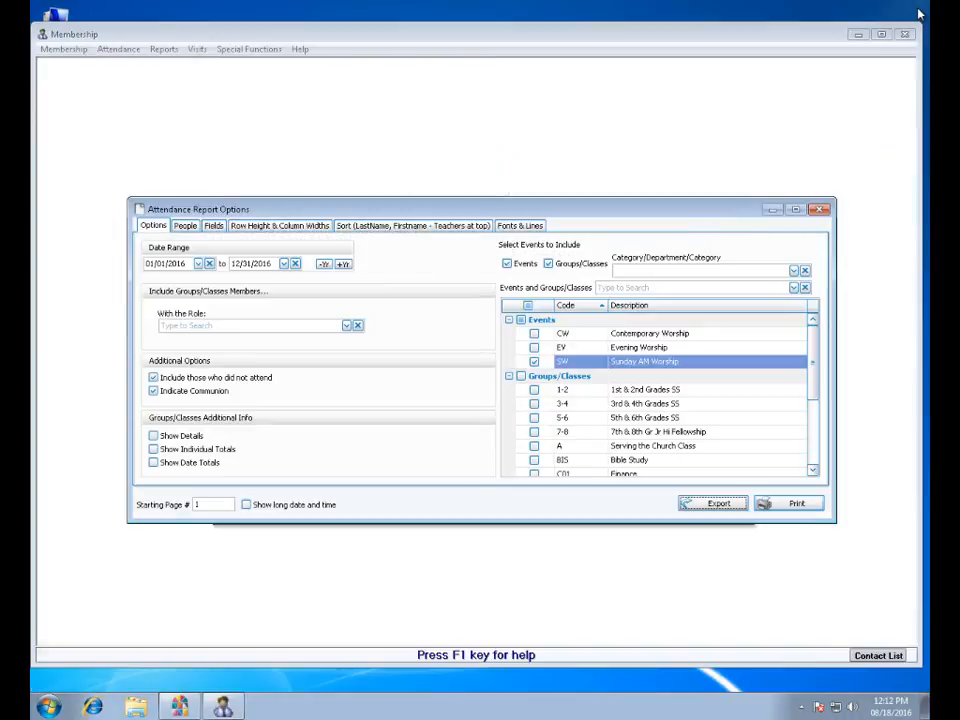
{"action": "left_click", "coordinate": [822, 211]}
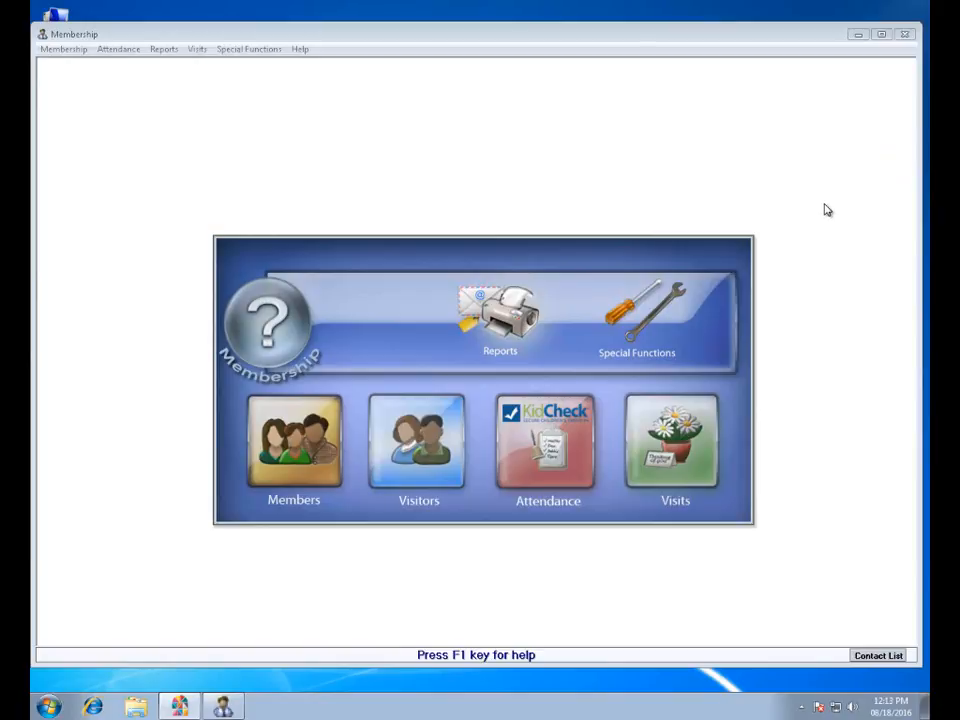
Open the Attendance Worksheet options and set Sunday as the weekly meeting day.
{"action": "left_click", "coordinate": [511, 313]}
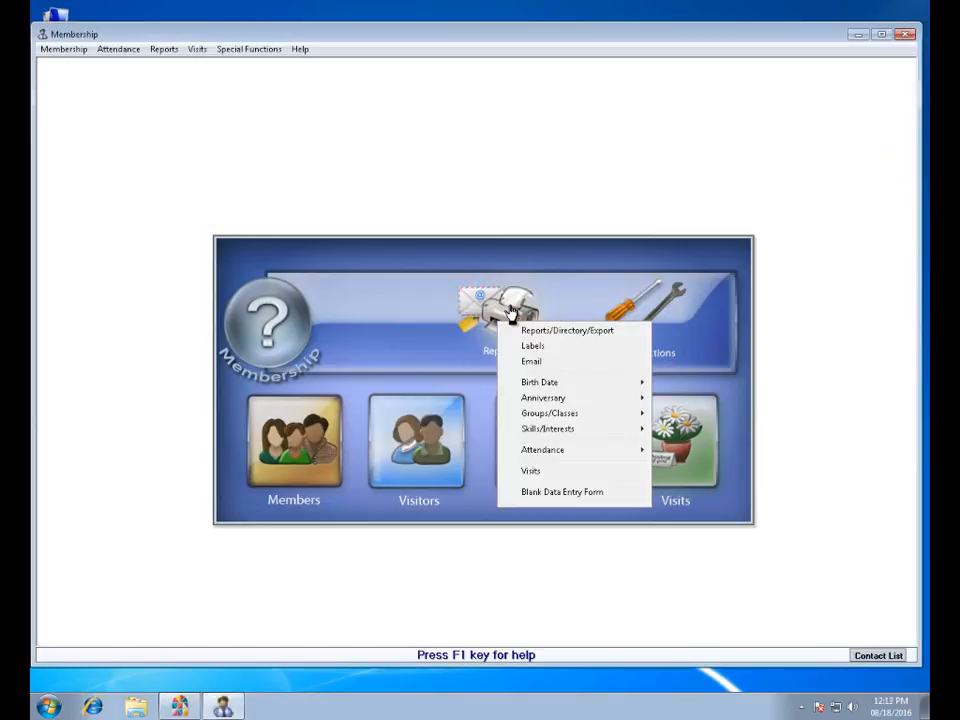
{"action": "mouse_move", "coordinate": [564, 452]}
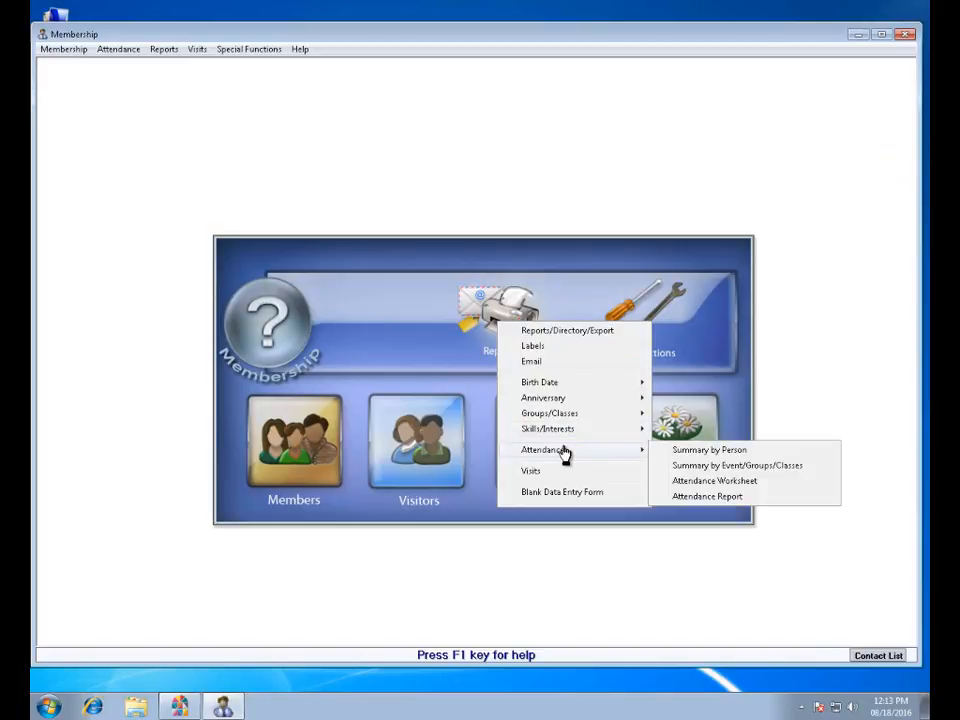
{"action": "left_click", "coordinate": [757, 487]}
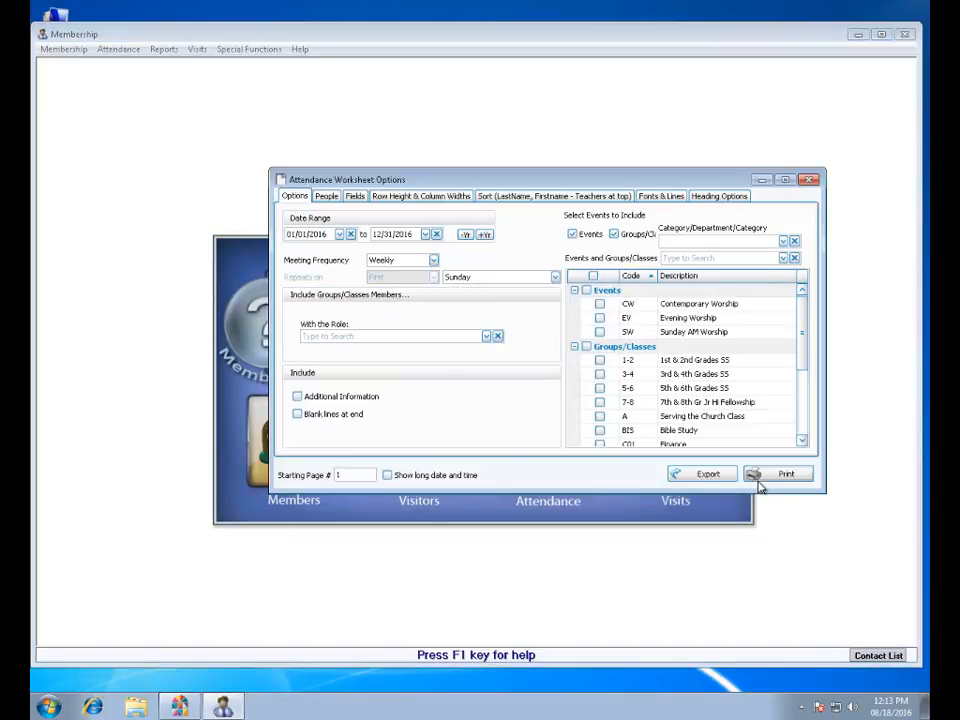
{"action": "left_click_drag", "start_coordinate": [582, 186], "coordinate": [550, 202]}
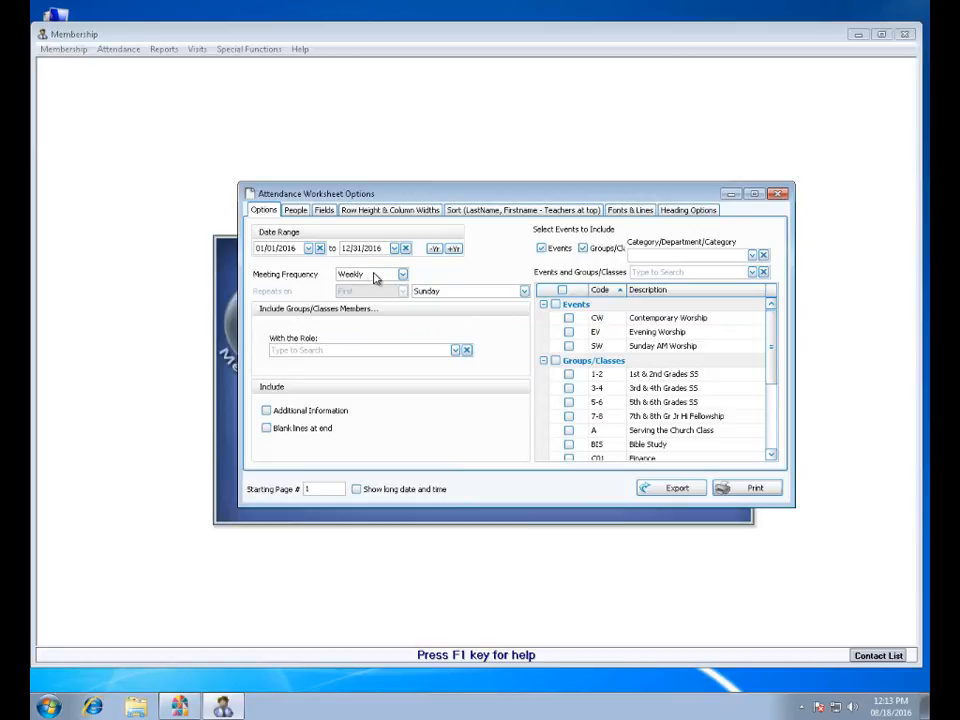
{"action": "left_click", "coordinate": [458, 292]}
{"action": "left_click", "coordinate": [452, 318]}
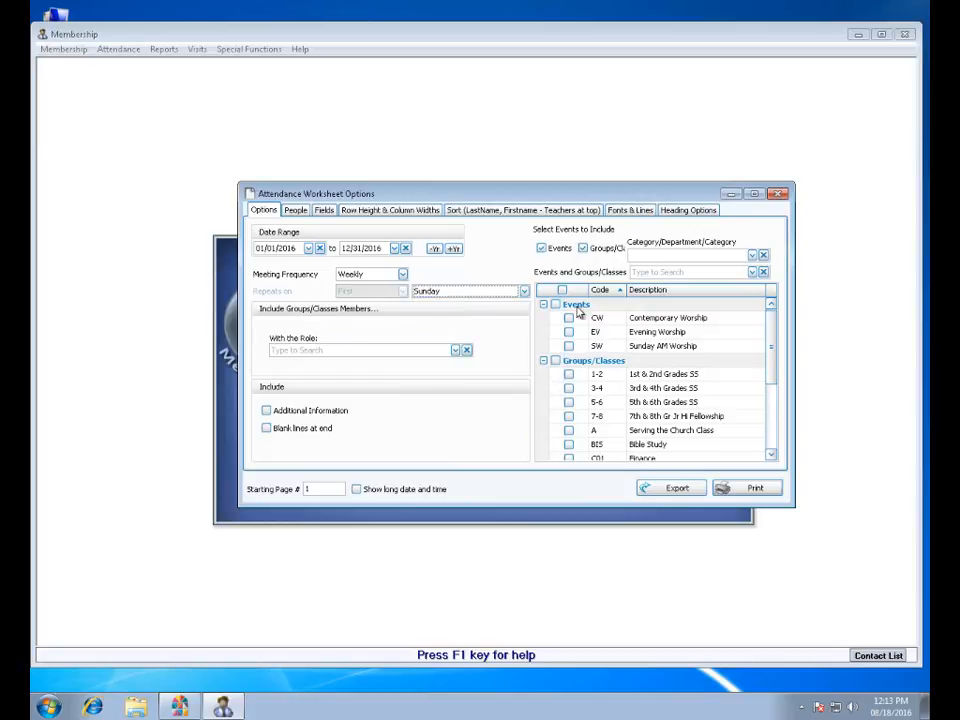
Include 1st & 2nd Grades SS, 3rd & 4th Grades SS, 5th & 6th Grades SS and 7th & 8th Gr Jr Hi Fellowship in the worksheet.
{"action": "left_click", "coordinate": [568, 374]}
{"action": "left_click", "coordinate": [568, 388]}
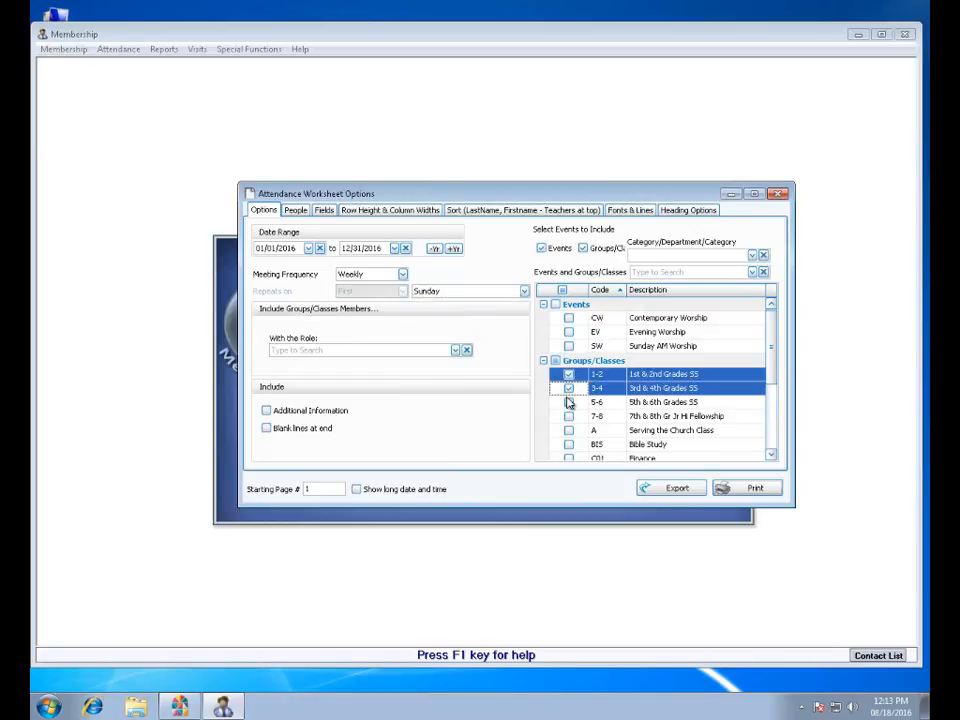
{"action": "left_click", "coordinate": [568, 402]}
{"action": "left_click", "coordinate": [568, 416]}
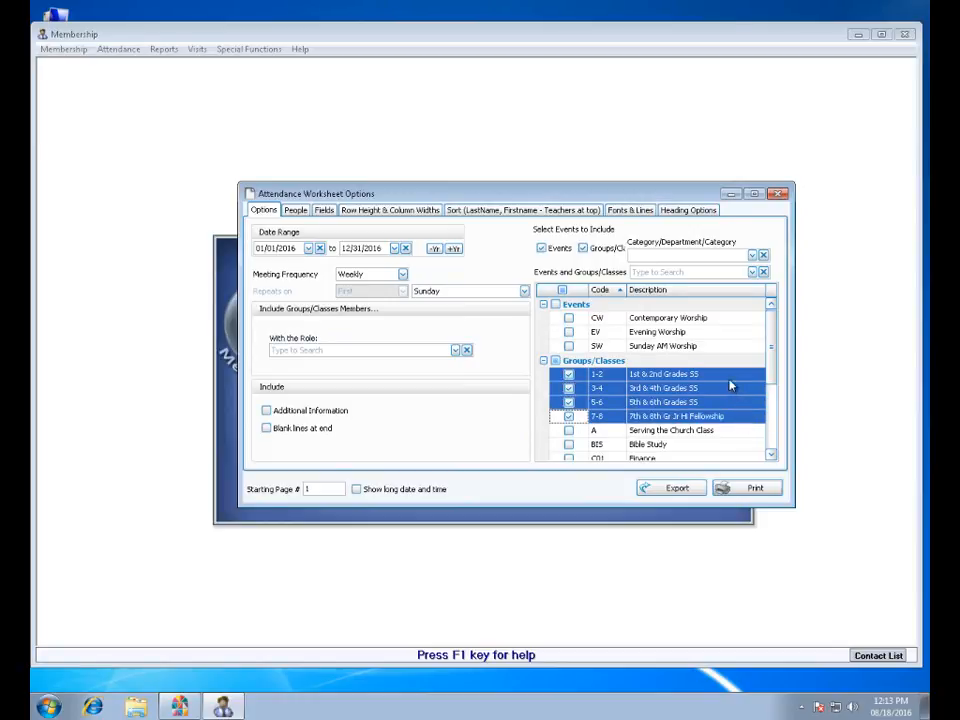
Set the worksheet's Email Address field to use the Parent(s) Only family member option.
{"action": "left_click", "coordinate": [326, 211]}
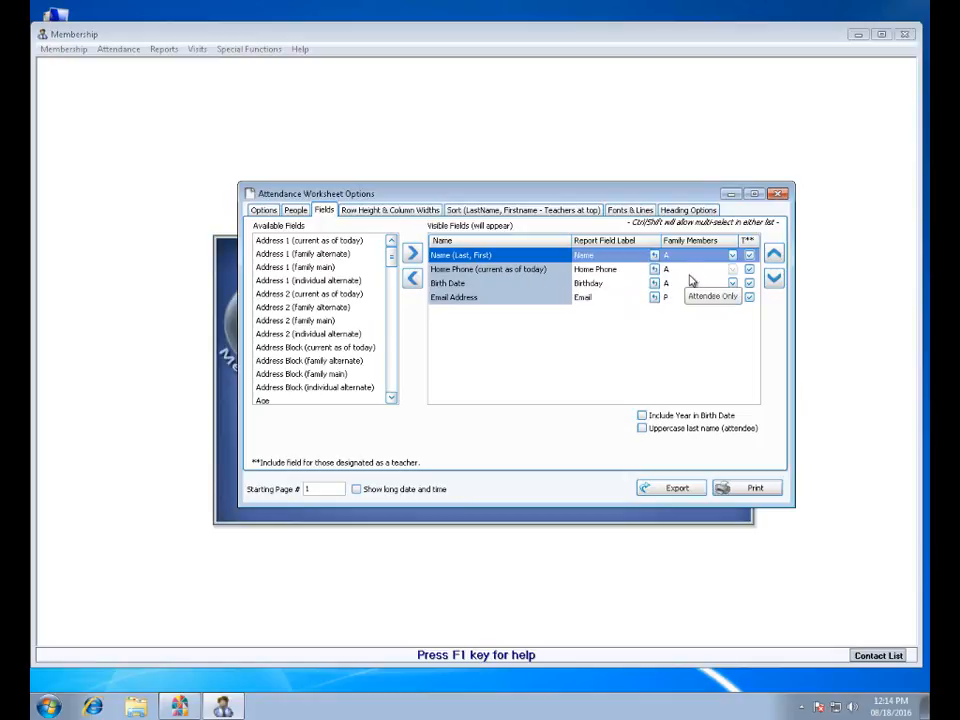
{"action": "left_click", "coordinate": [733, 297]}
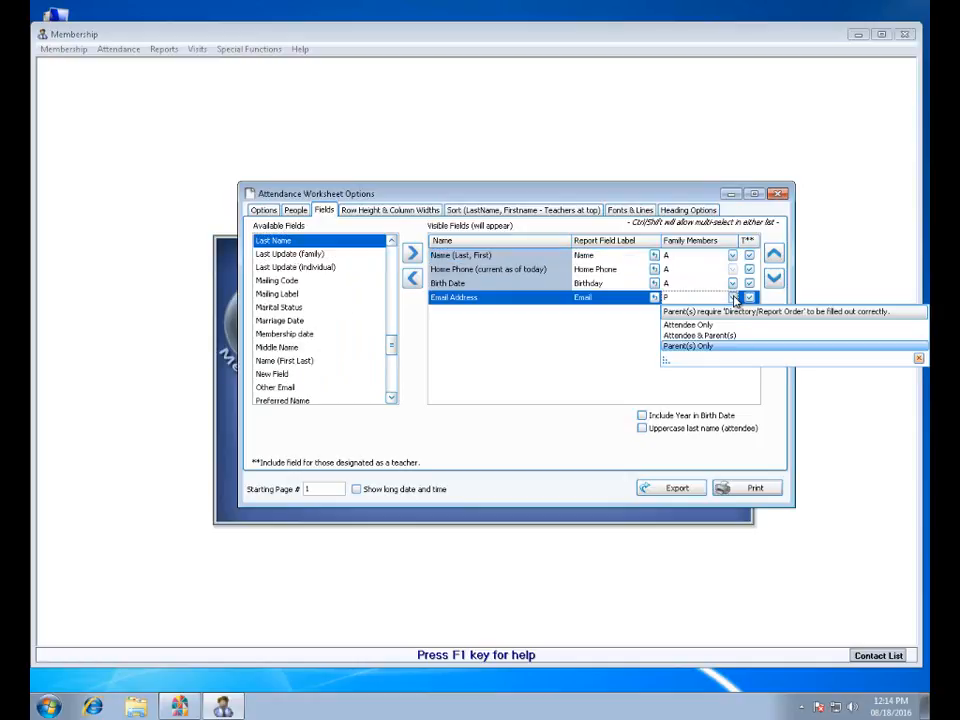
{"action": "left_click", "coordinate": [697, 348]}
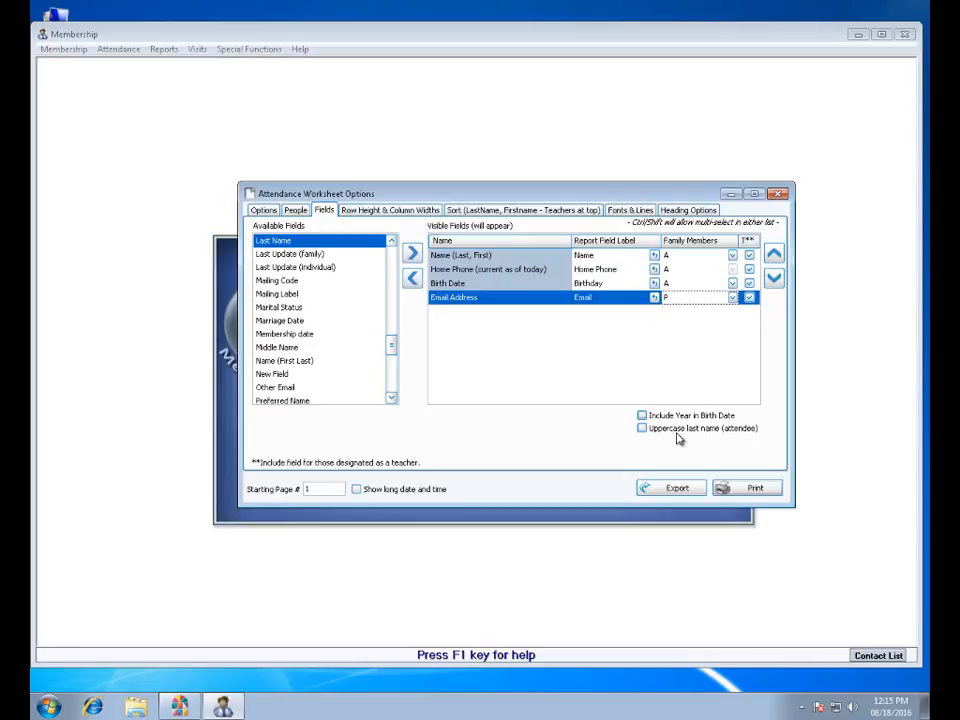
Review the worksheet's row height and column widths, sort order, fonts and lines, and heading options.
{"action": "left_click", "coordinate": [405, 211]}
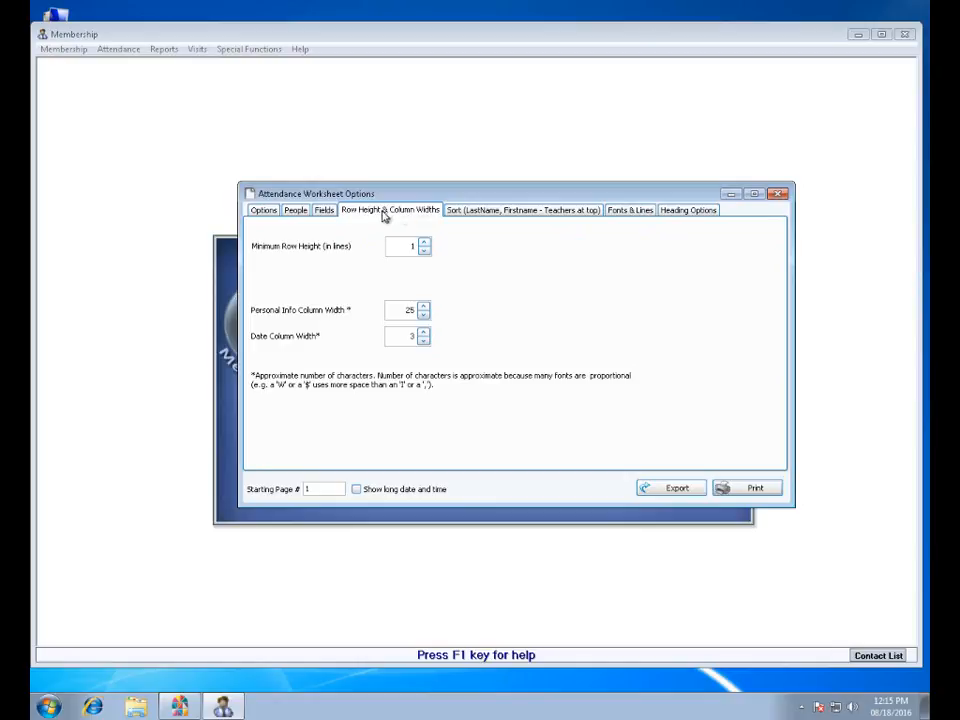
{"action": "left_click", "coordinate": [477, 212]}
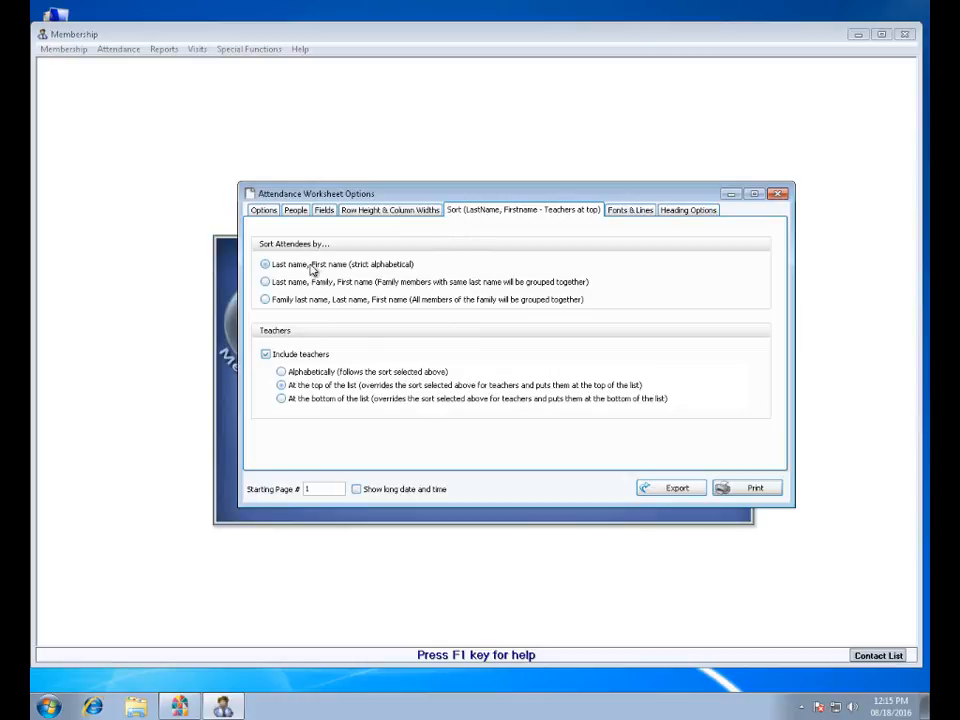
{"action": "mouse_move", "coordinate": [370, 305]}
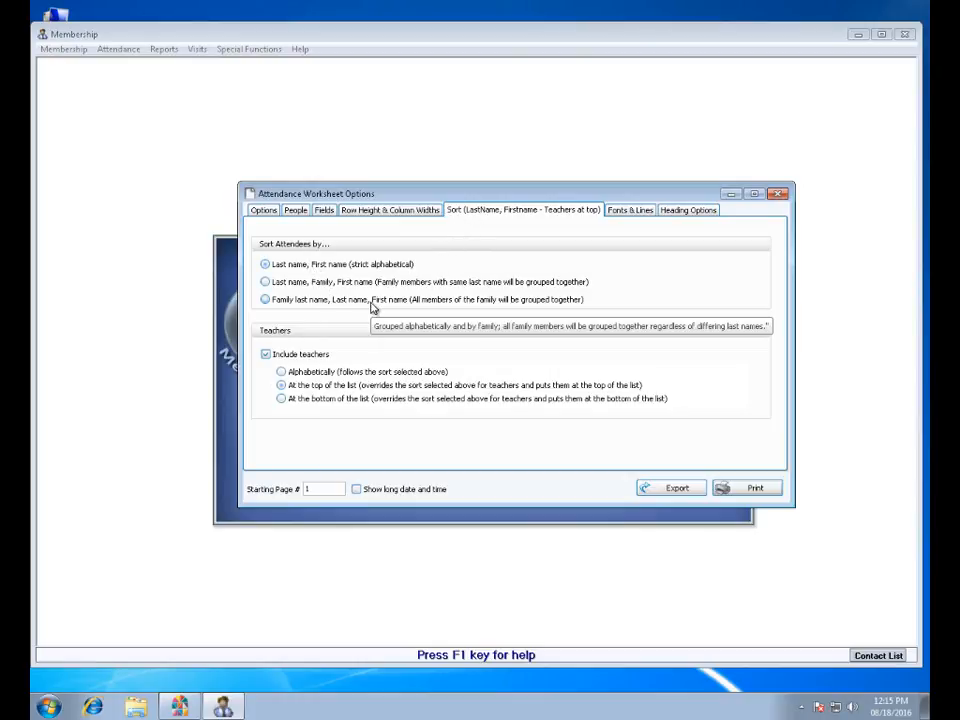
{"action": "left_click", "coordinate": [648, 213]}
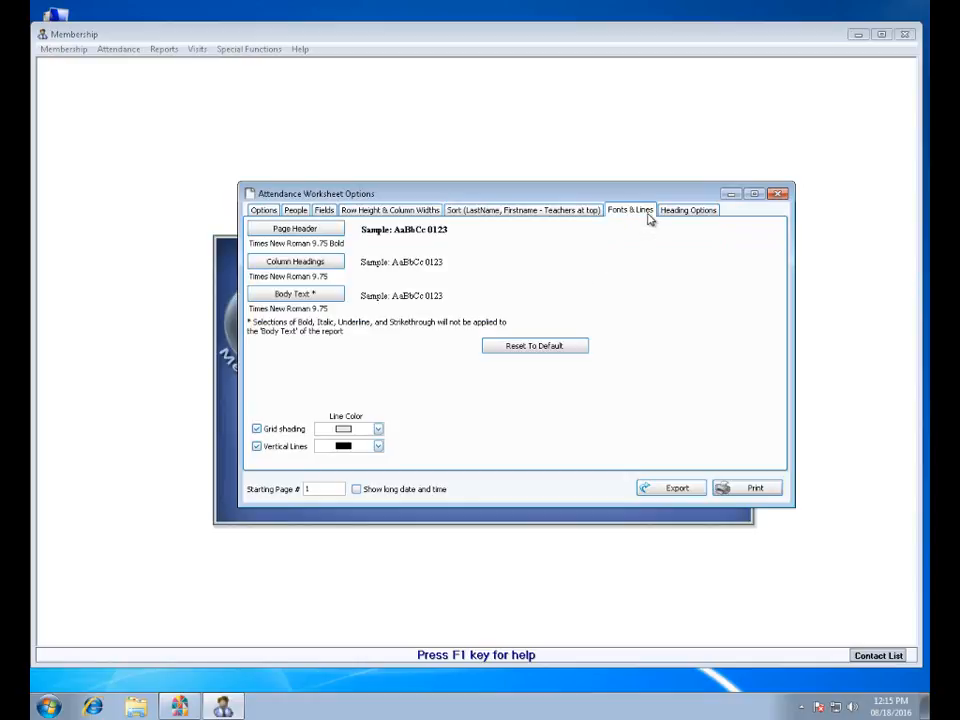
{"action": "left_click", "coordinate": [710, 211]}
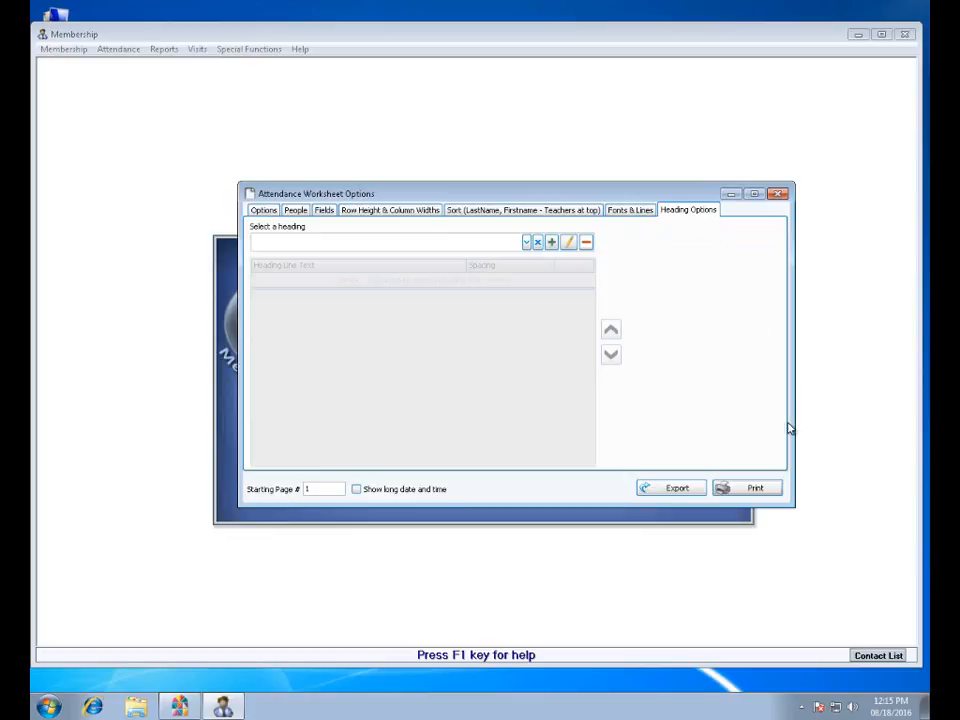
Preview the attendance worksheet at 90% zoom, examine its 1st & 2nd Grades SS page, and close the preview and options.
{"action": "left_click", "coordinate": [776, 489]}
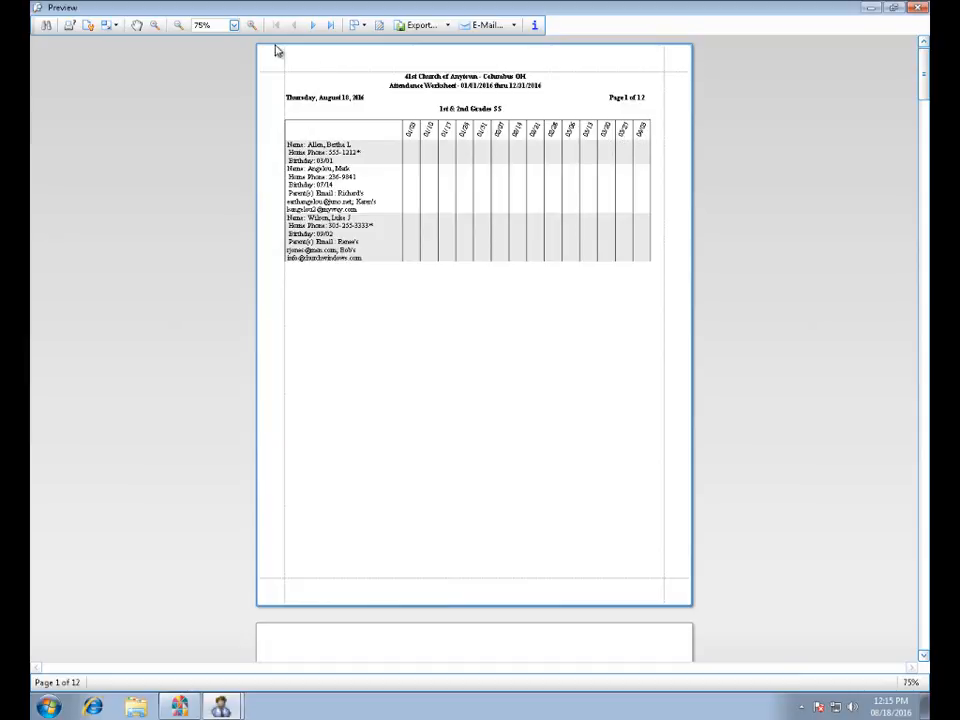
{"action": "left_click", "coordinate": [252, 25]}
{"action": "left_click", "coordinate": [252, 25]}
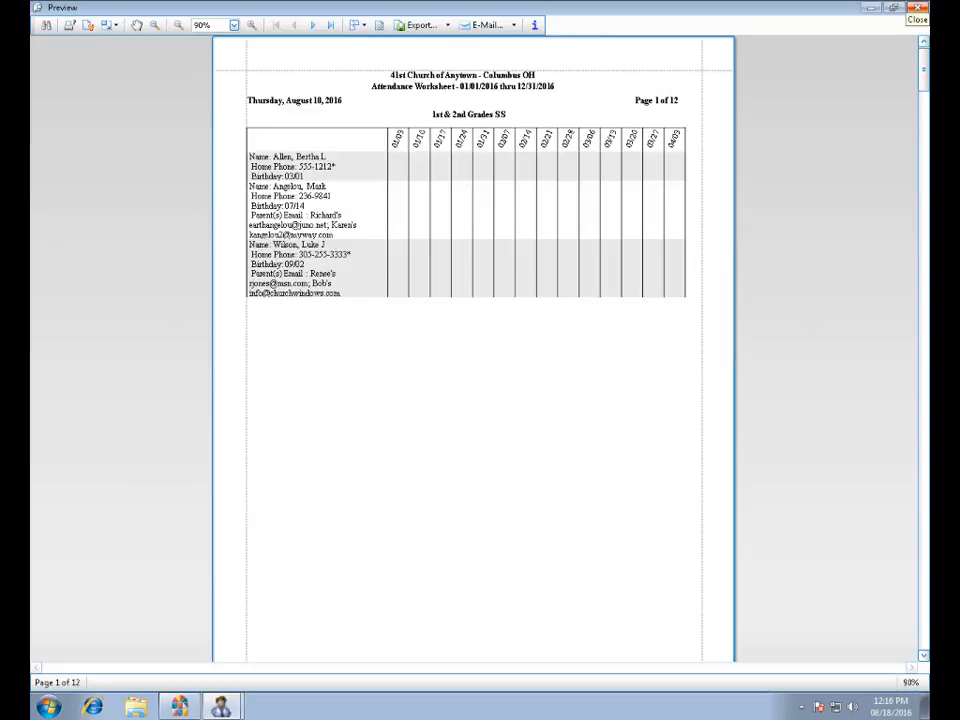
{"action": "left_click", "coordinate": [918, 8]}
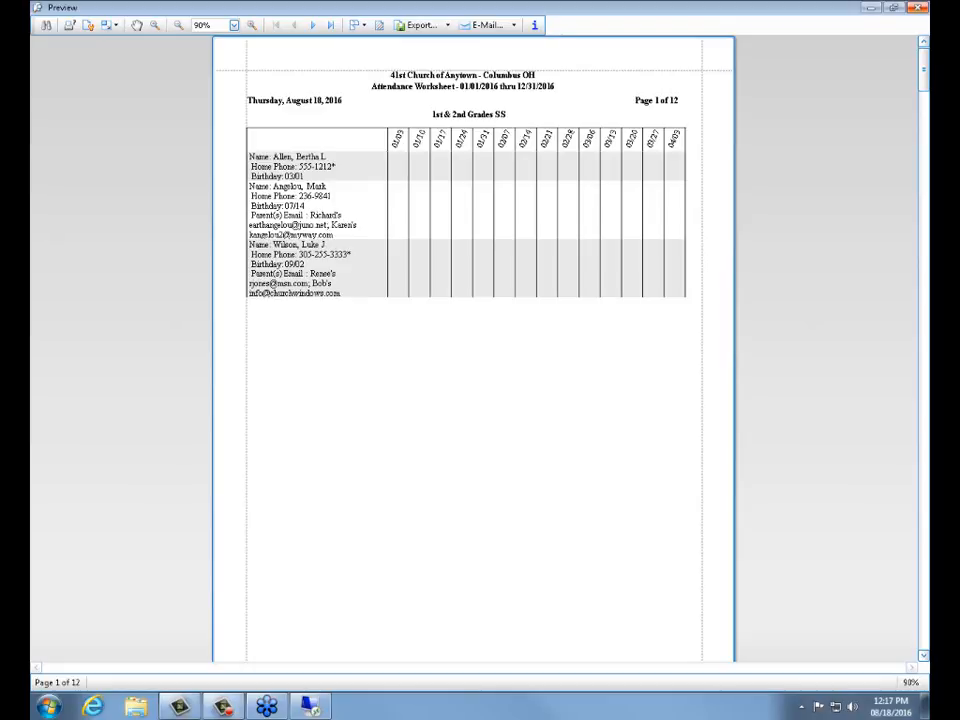
{"action": "left_click", "coordinate": [918, 10]}
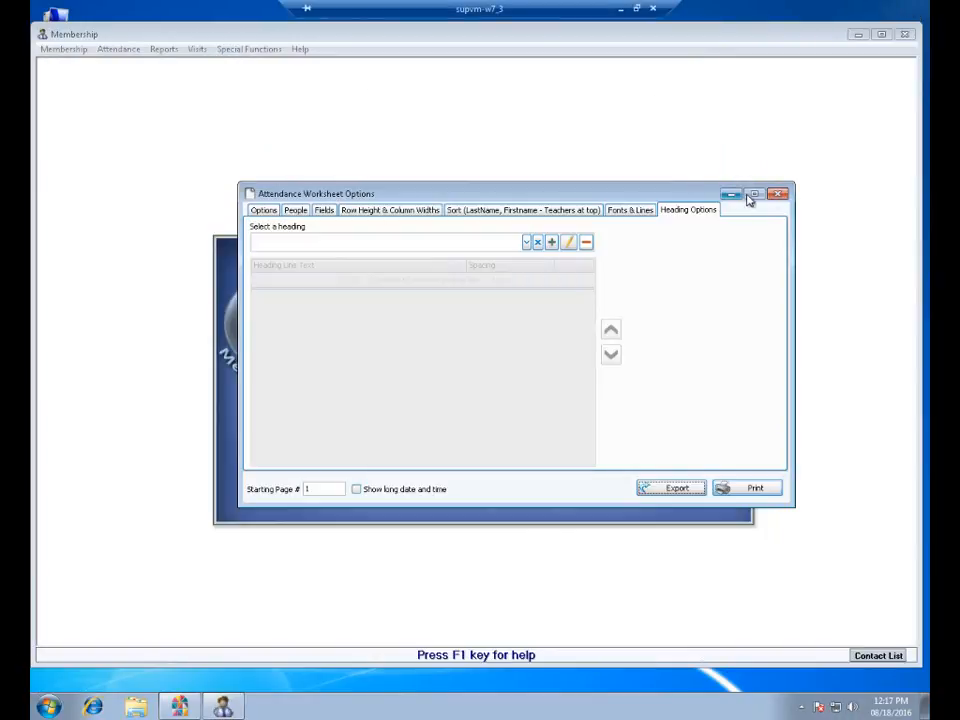
{"action": "left_click", "coordinate": [779, 197]}
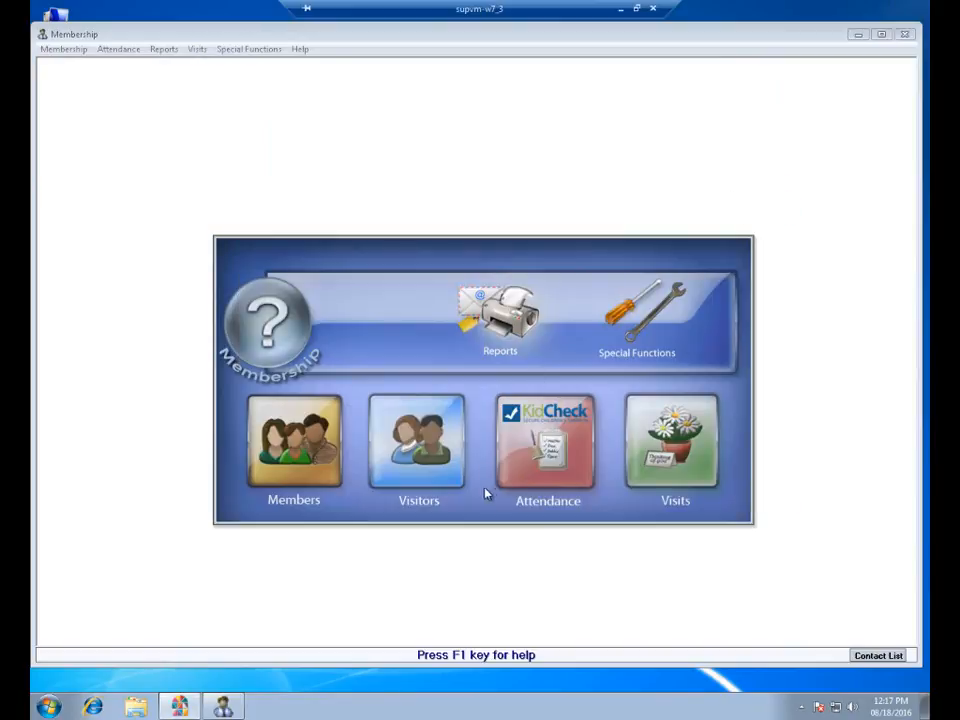
Open Attendance Entry, review the tracking, sorting and relabeling settings in Attendance Options, and close both without making changes.
{"action": "left_click", "coordinate": [549, 452]}
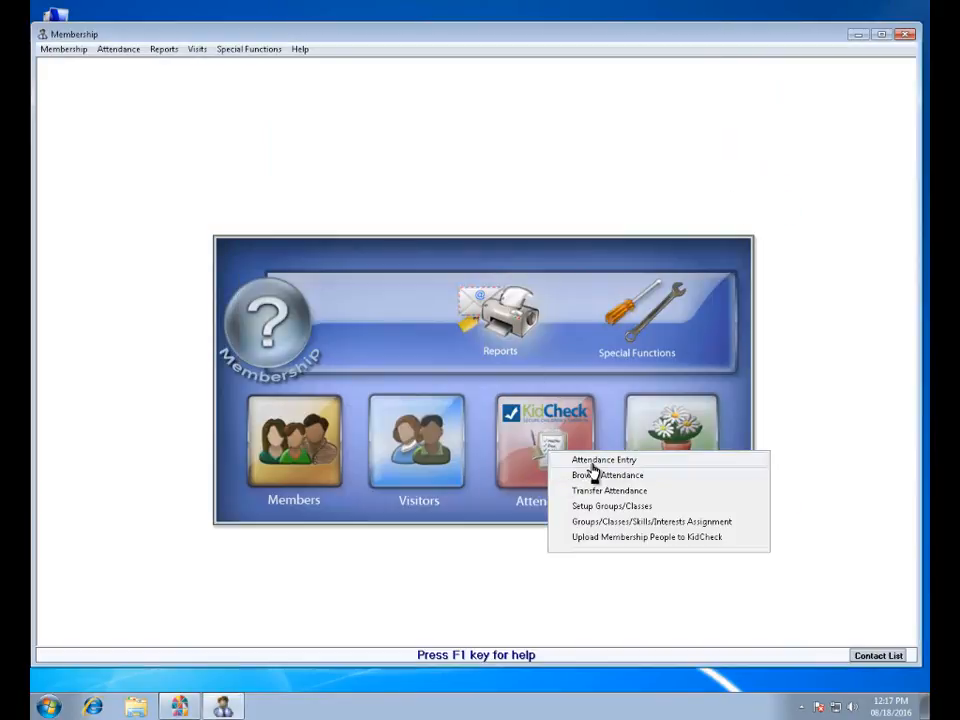
{"action": "left_click", "coordinate": [594, 462]}
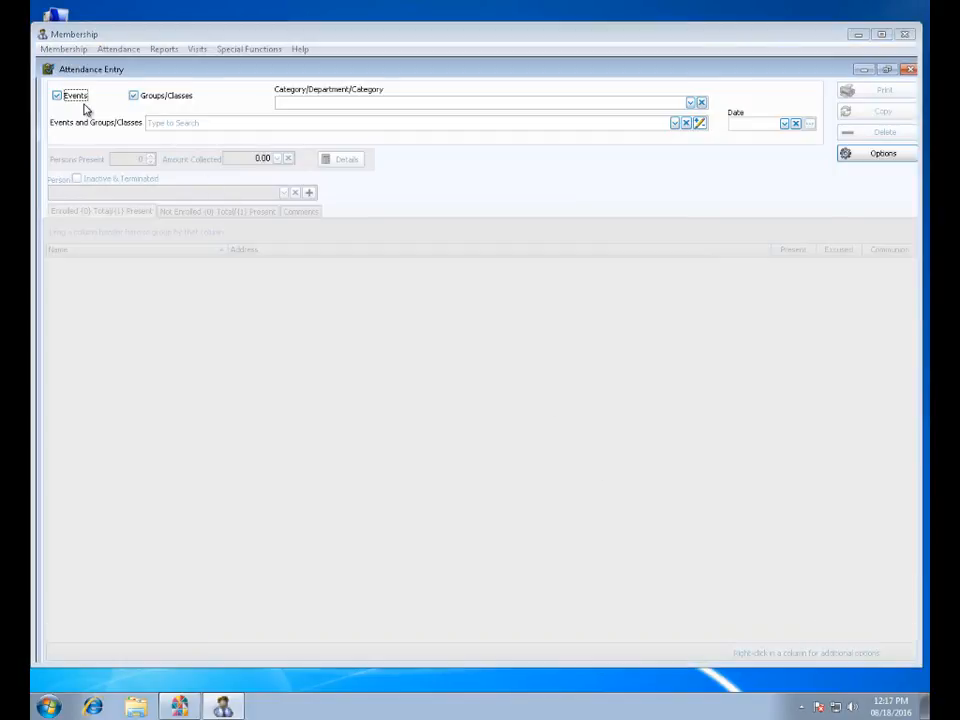
{"action": "left_click", "coordinate": [878, 154]}
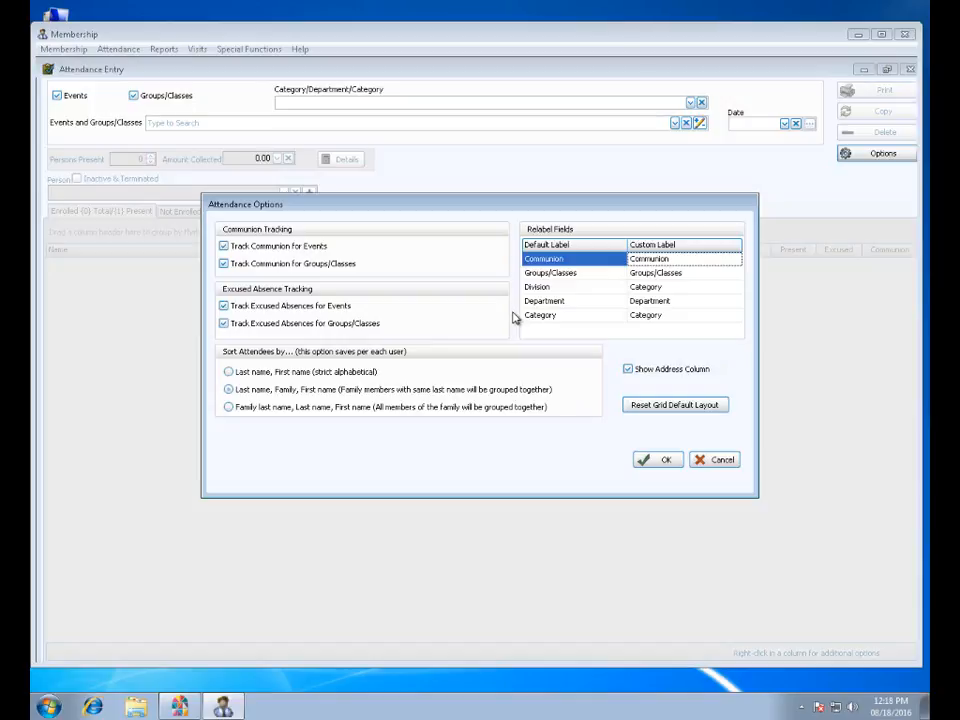
{"action": "left_click", "coordinate": [720, 461]}
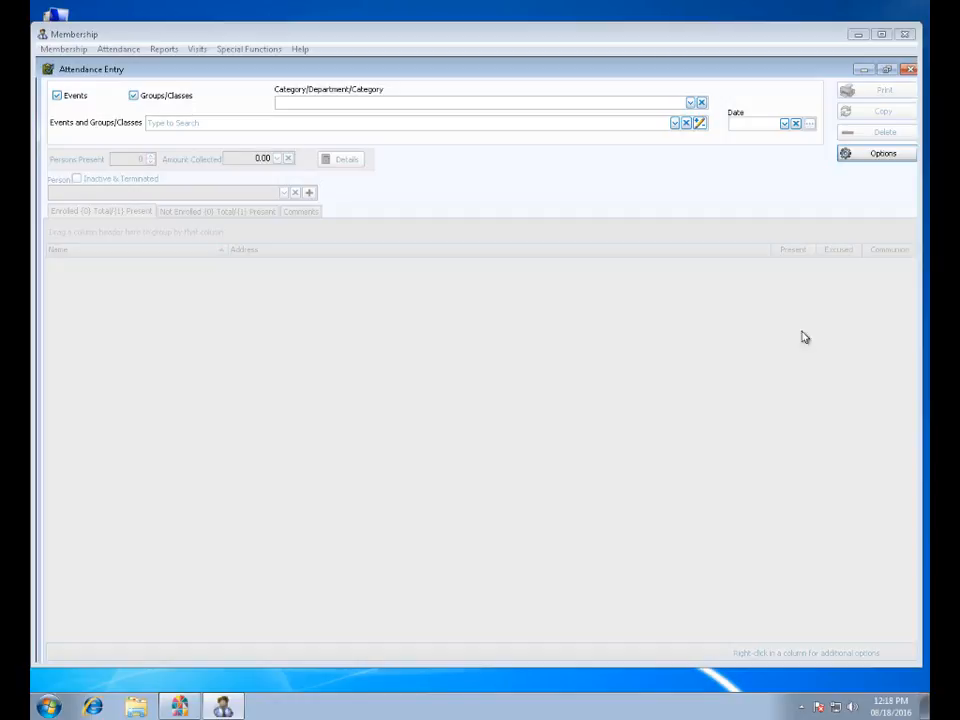
{"action": "left_click", "coordinate": [908, 69]}
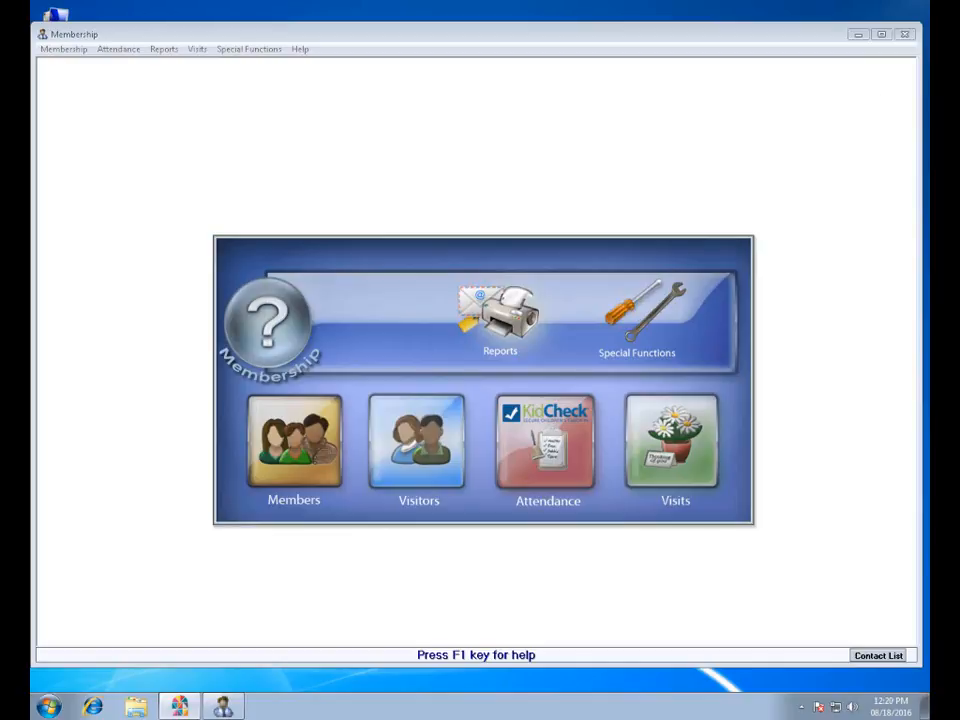
{"action": "left_click", "coordinate": [490, 385]}
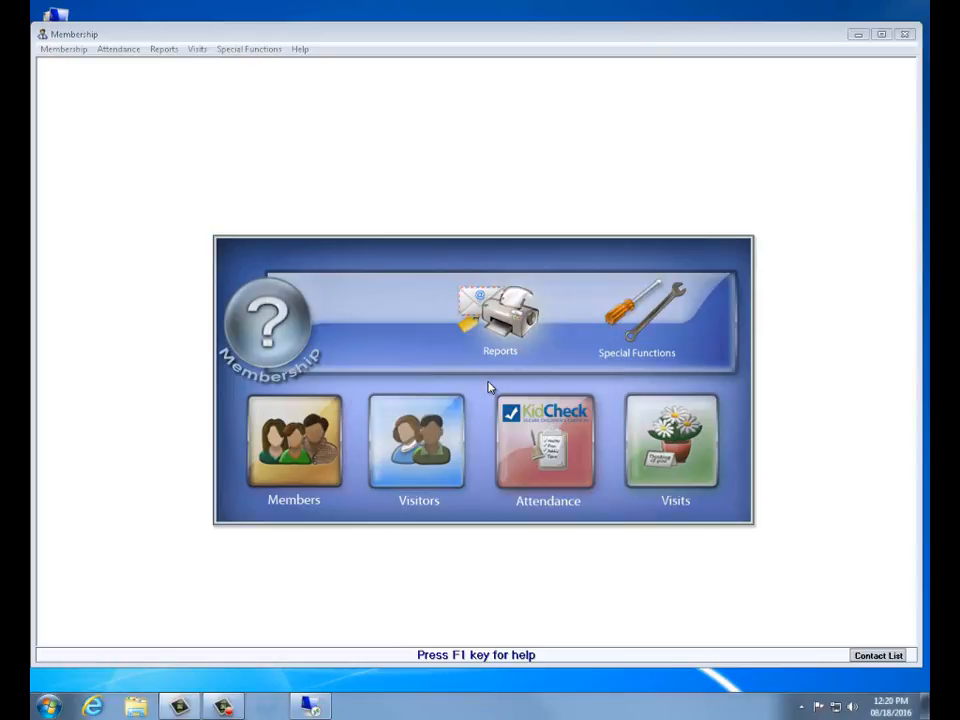